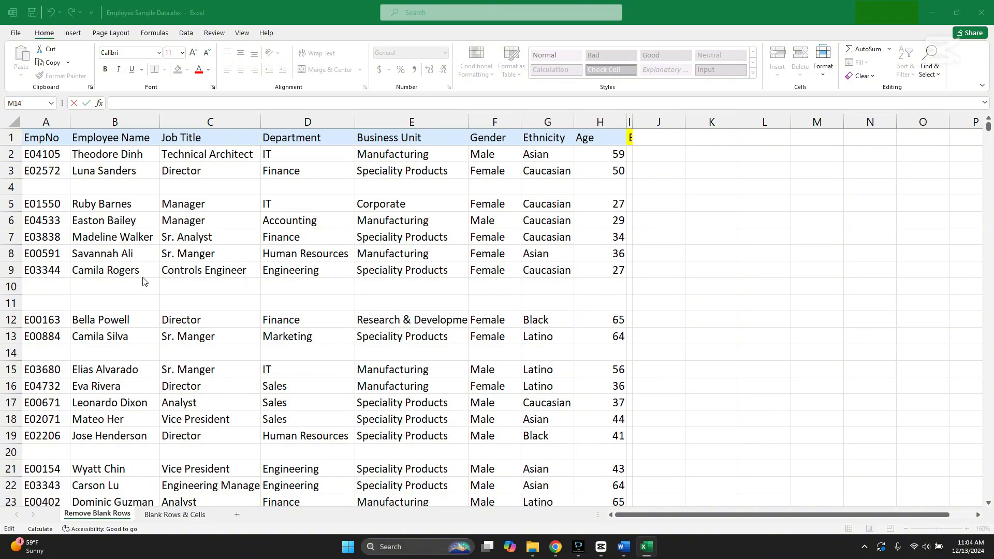
Look through the employee list from the first to the last record to find where blank rows occur
{"action": "scroll", "coordinate": [128, 304], "scroll_direction": "down", "scroll_amount": 13}
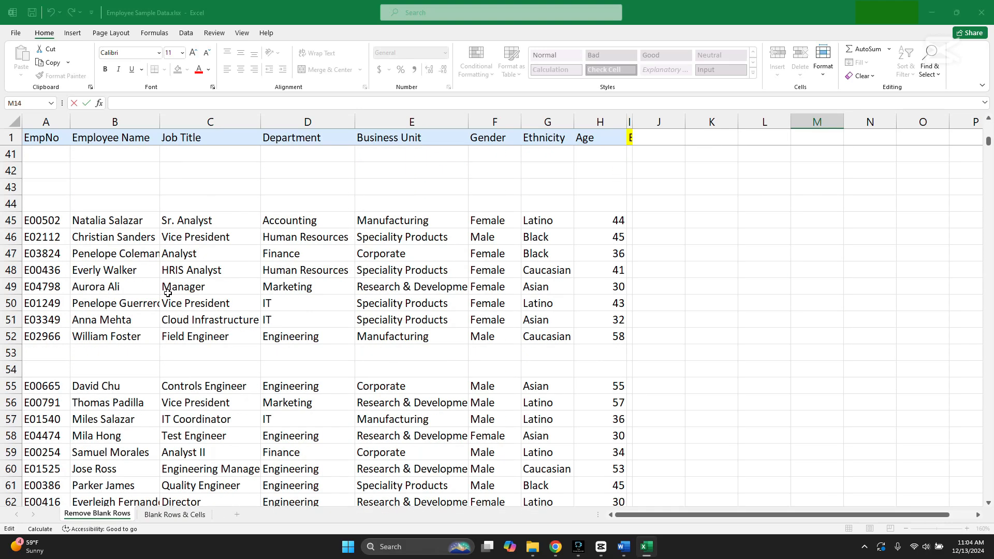
{"action": "scroll", "coordinate": [170, 295], "scroll_direction": "down", "scroll_amount": 5}
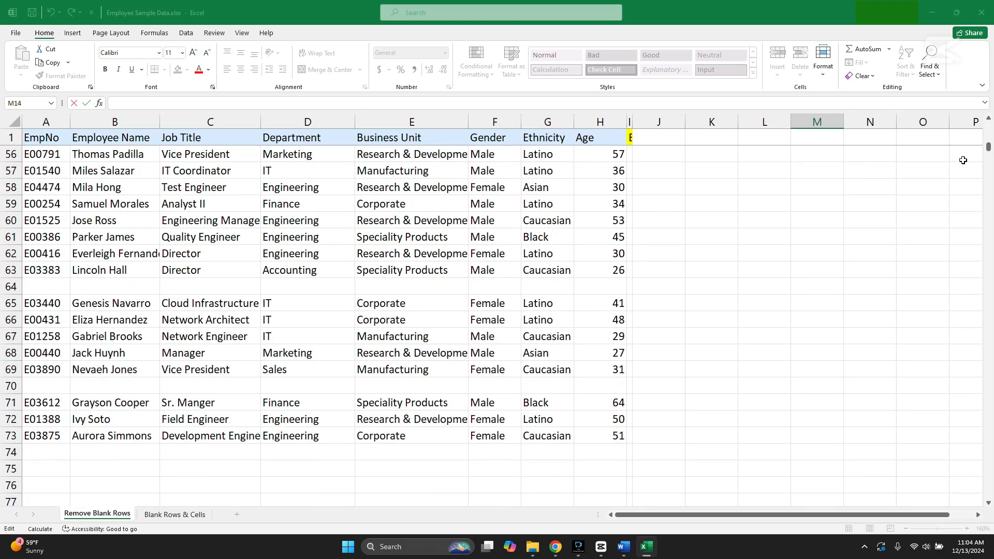
{"action": "left_click_drag", "start_coordinate": [991, 151], "coordinate": [957, 479]}
{"action": "scroll", "coordinate": [726, 383], "scroll_direction": "down", "scroll_amount": 20}
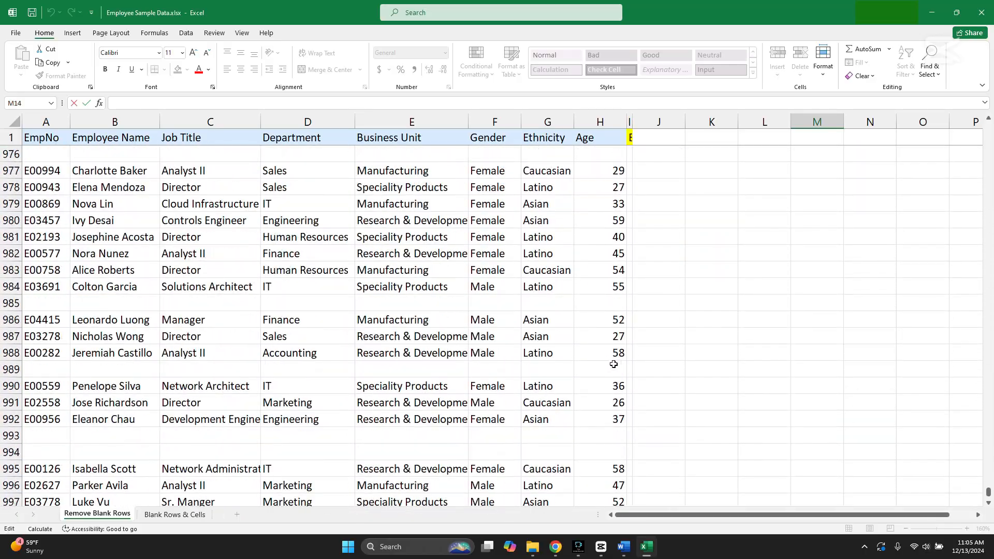
{"action": "scroll", "coordinate": [619, 366], "scroll_direction": "up", "scroll_amount": 3}
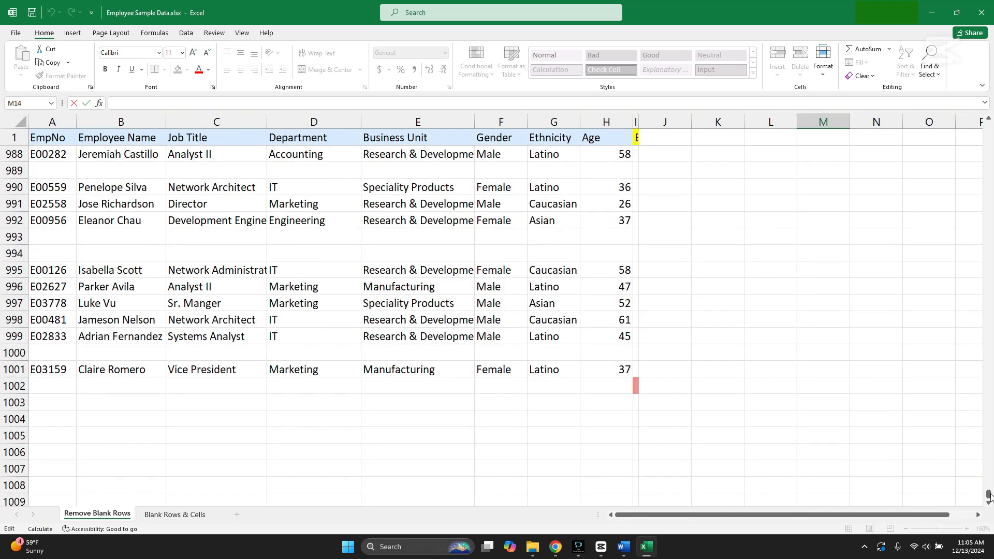
{"action": "left_click_drag", "start_coordinate": [989, 495], "coordinate": [990, 125]}
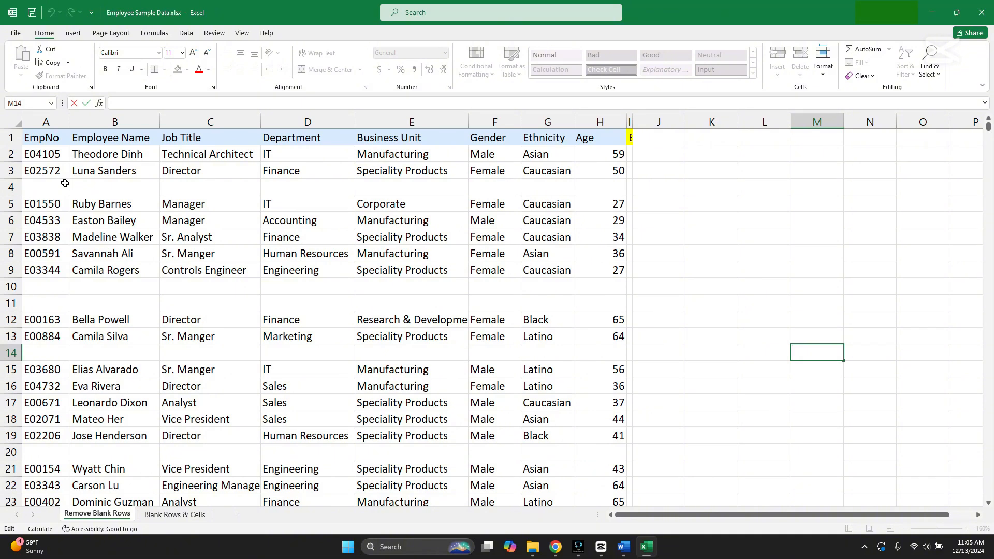
{"action": "left_click", "coordinate": [10, 187]}
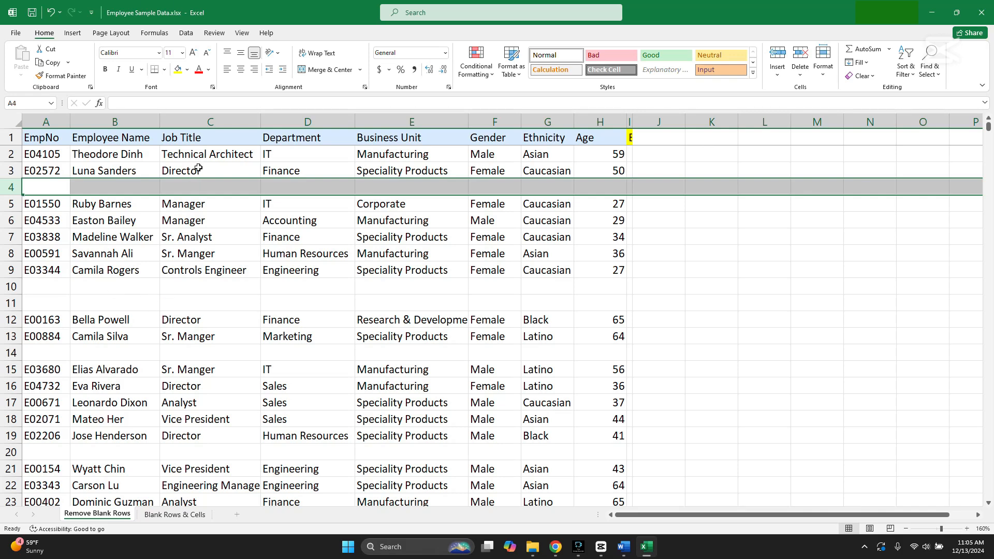
{"action": "right_click", "coordinate": [13, 187]}
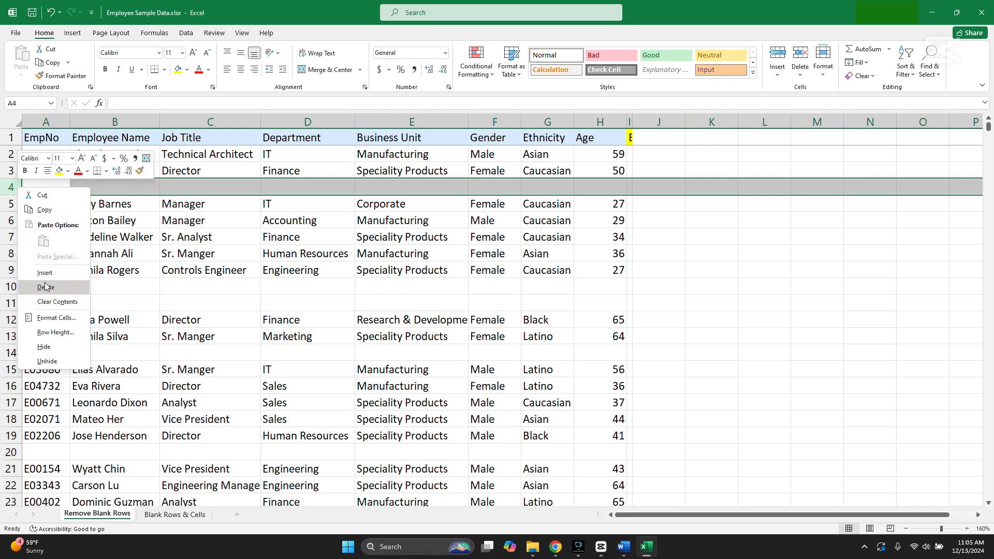
{"action": "left_click", "coordinate": [117, 273]}
{"action": "right_click", "coordinate": [10, 286]}
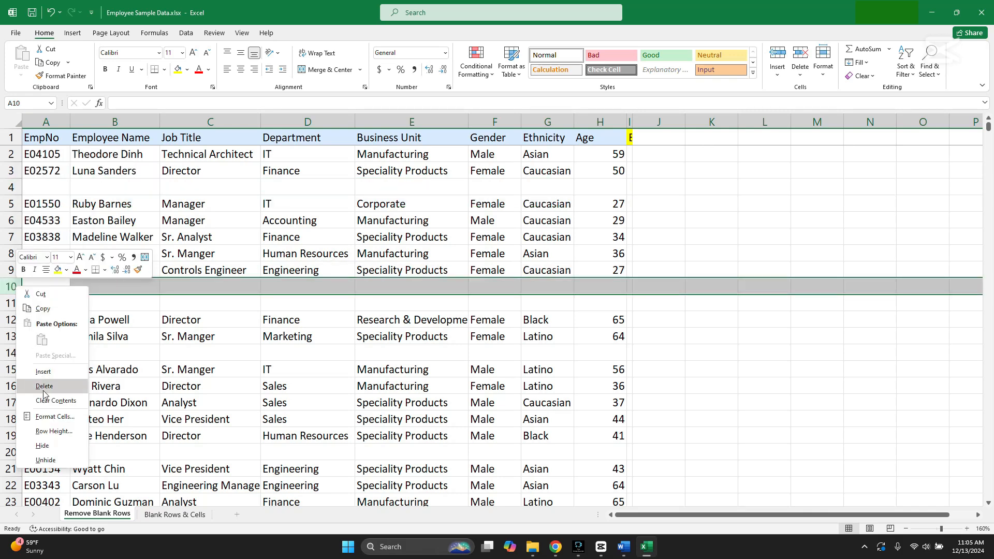
{"action": "left_click", "coordinate": [163, 329]}
{"action": "right_click", "coordinate": [10, 303]}
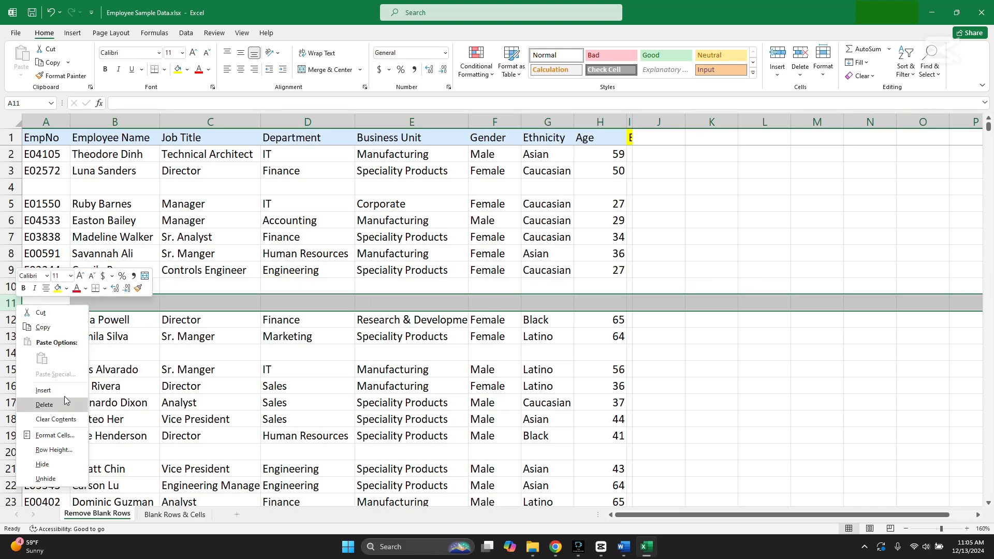
{"action": "left_click", "coordinate": [201, 320]}
{"action": "scroll", "coordinate": [466, 298], "scroll_direction": "down", "scroll_amount": 11}
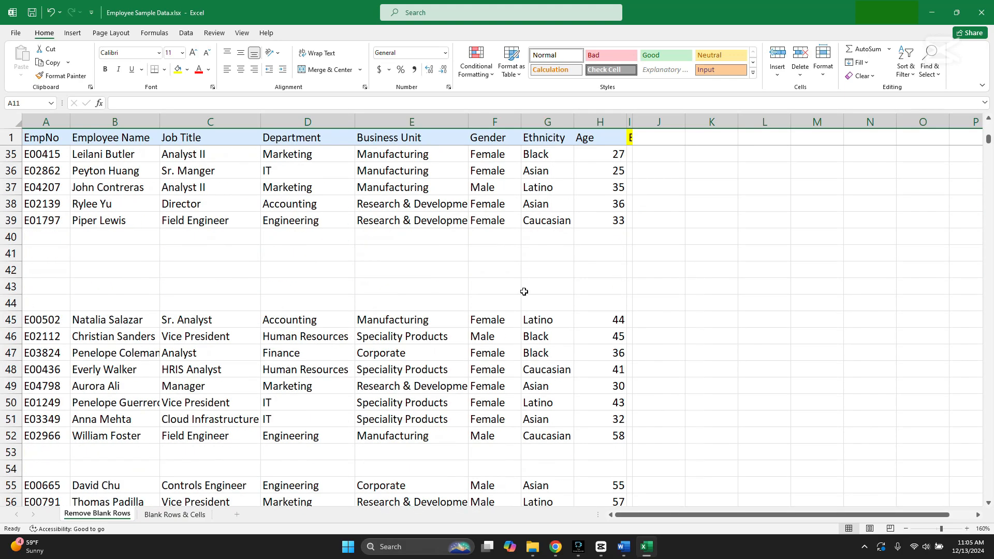
{"action": "scroll", "coordinate": [523, 291], "scroll_direction": "up", "scroll_amount": 5}
{"action": "scroll", "coordinate": [525, 291], "scroll_direction": "down", "scroll_amount": 12}
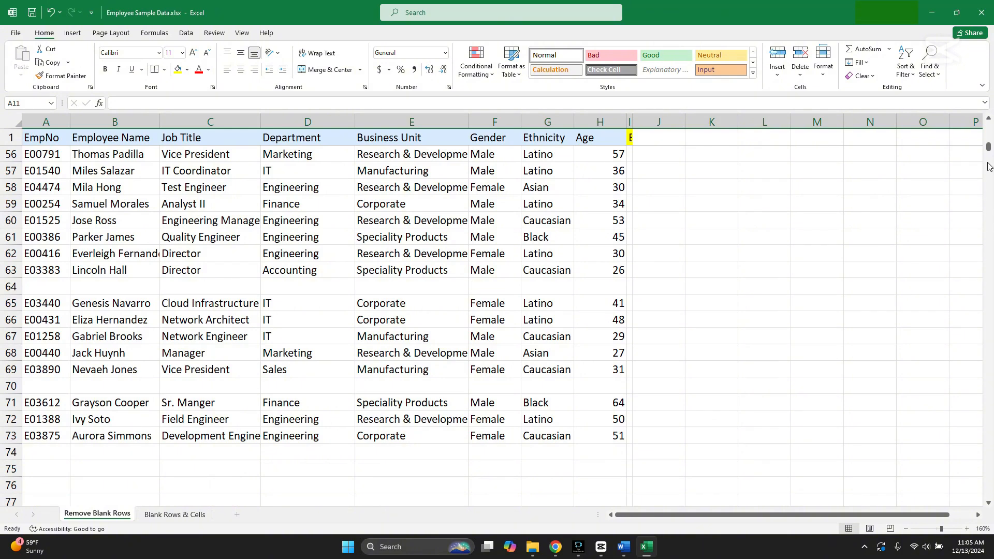
{"action": "left_click_drag", "start_coordinate": [989, 150], "coordinate": [988, 124]}
{"action": "left_click", "coordinate": [339, 209]}
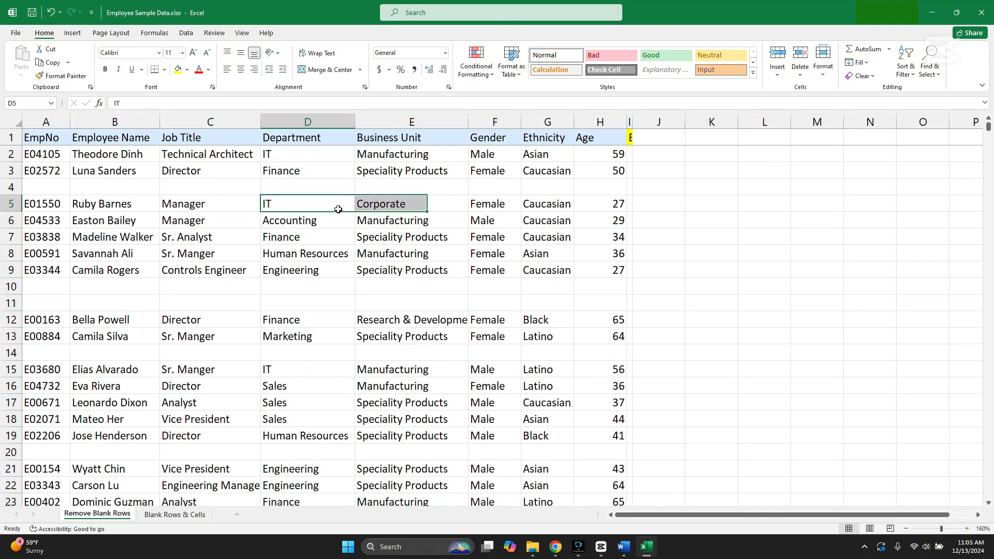
Select blank rows 4, 10, 11, 14, 20, 30 and 40 to 44 together, and clear the selection
{"action": "left_click", "coordinate": [12, 187]}
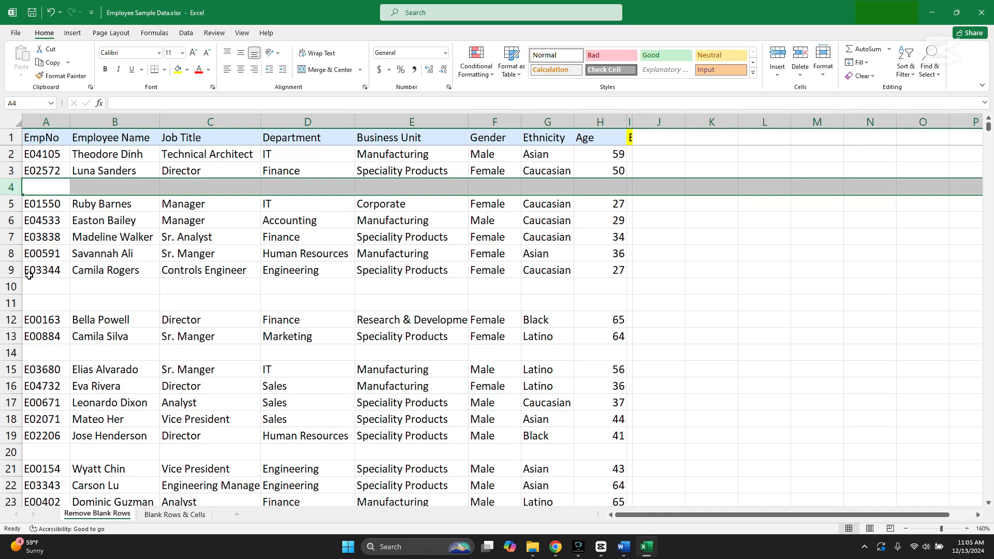
{"action": "left_click_drag", "start_coordinate": [12, 287], "coordinate": [12, 303]}
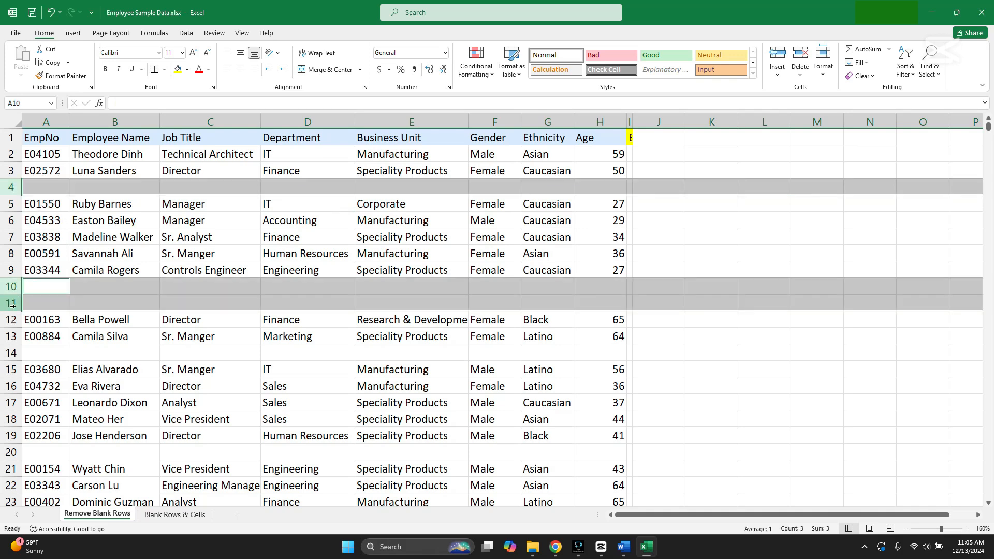
{"action": "left_click", "coordinate": [11, 353], "text": "ctrl"}
{"action": "left_click", "coordinate": [11, 452], "text": "ctrl"}
{"action": "scroll", "coordinate": [78, 412], "scroll_direction": "down", "scroll_amount": 3}
{"action": "scroll", "coordinate": [80, 409], "scroll_direction": "down", "scroll_amount": 2}
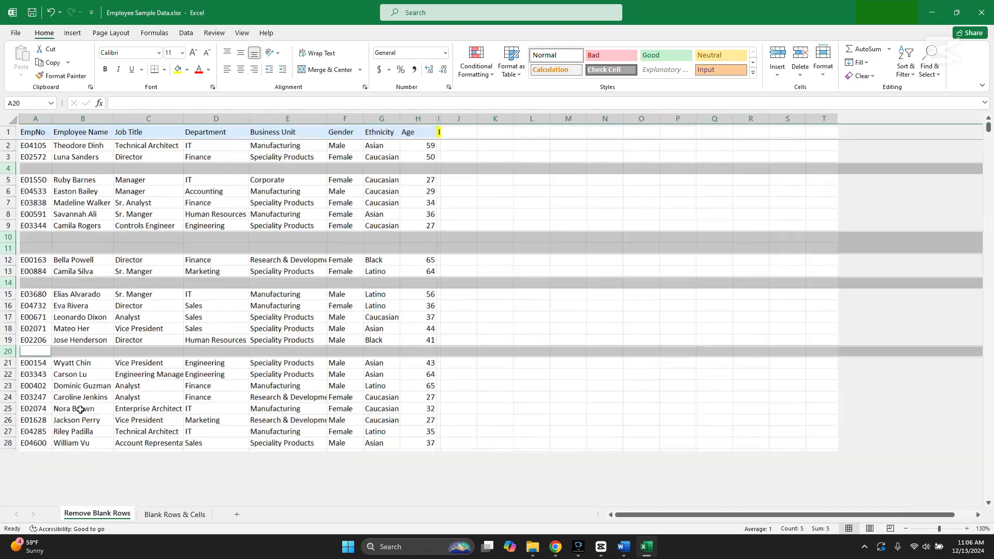
{"action": "scroll", "coordinate": [80, 409], "scroll_direction": "up", "scroll_amount": 3}
{"action": "scroll", "coordinate": [80, 409], "scroll_direction": "down", "scroll_amount": 4}
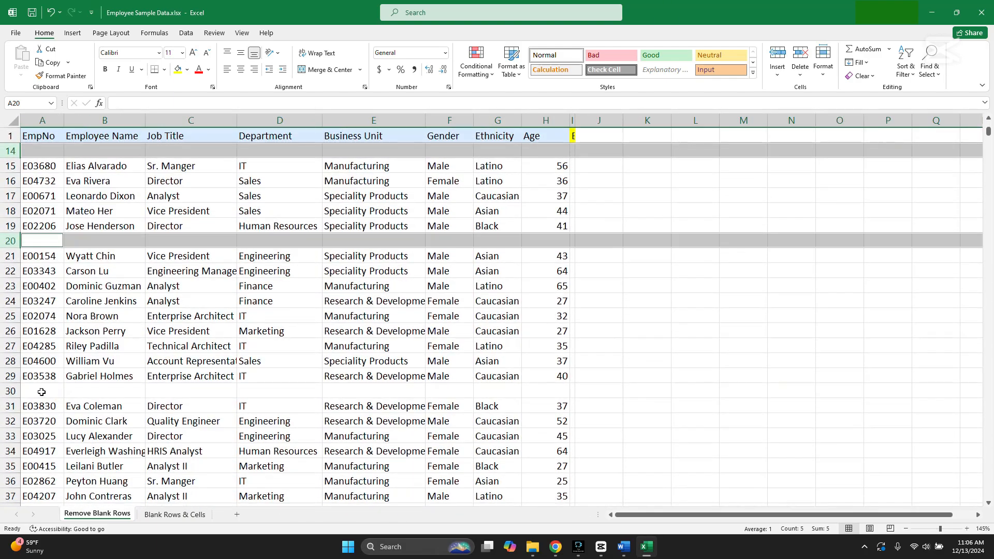
{"action": "left_click", "coordinate": [11, 392], "text": "ctrl"}
{"action": "scroll", "coordinate": [24, 387], "scroll_direction": "down", "scroll_amount": 4}
{"action": "left_click_drag", "start_coordinate": [14, 365], "coordinate": [13, 421]}
{"action": "scroll", "coordinate": [24, 394], "scroll_direction": "down", "scroll_amount": 3}
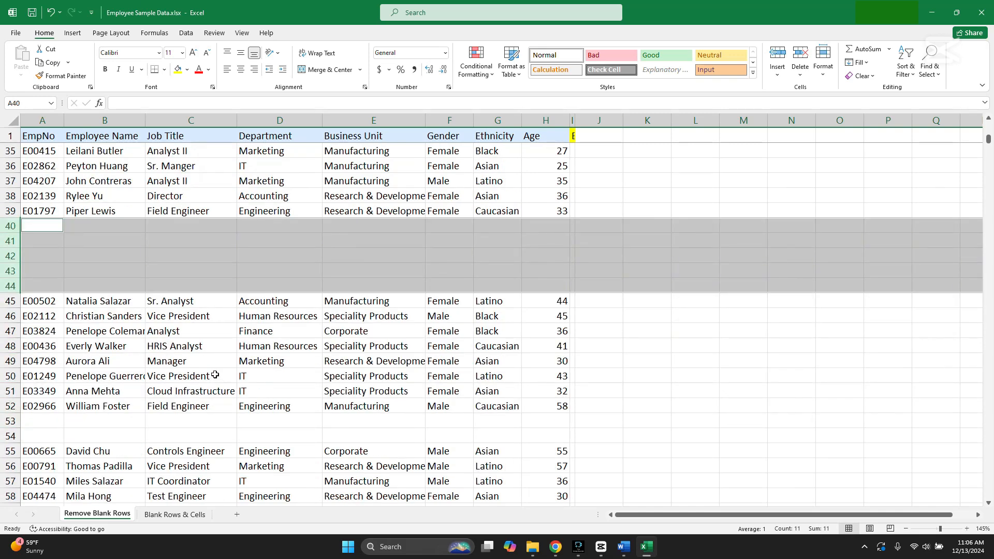
{"action": "scroll", "coordinate": [212, 358], "scroll_direction": "up", "scroll_amount": 10}
{"action": "scroll", "coordinate": [212, 357], "scroll_direction": "up", "scroll_amount": 1}
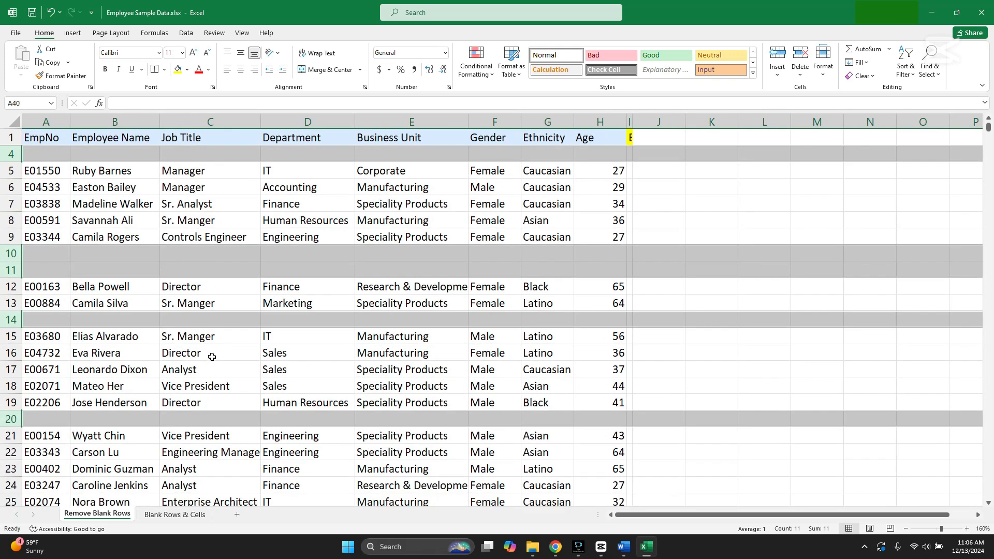
{"action": "left_click", "coordinate": [218, 304]}
{"action": "scroll", "coordinate": [223, 289], "scroll_direction": "up", "scroll_amount": 1}
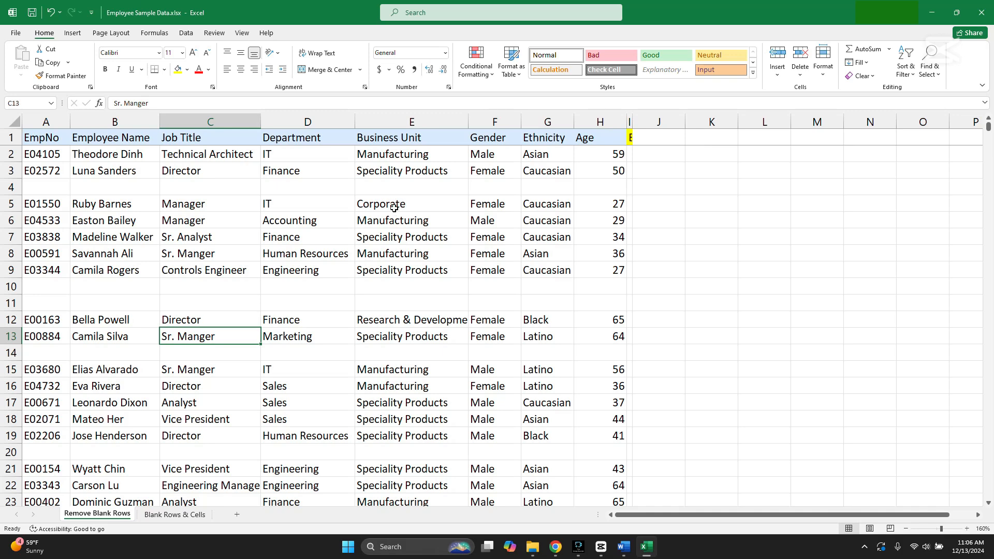
Select the entire employee data range and exclude the header row from the selection
{"action": "left_click", "coordinate": [52, 158]}
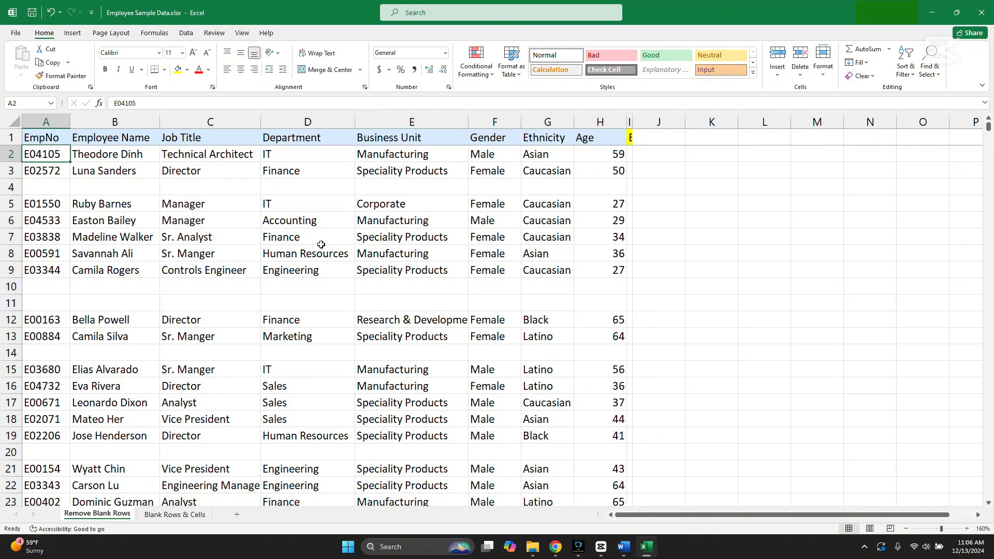
{"action": "key", "text": "ctrl+a"}
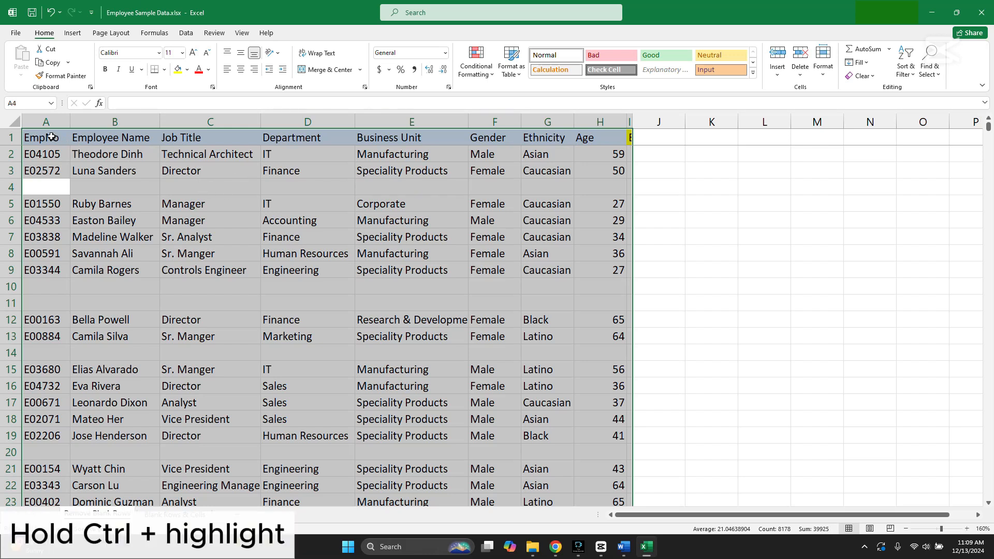
{"action": "left_click_drag", "start_coordinate": [52, 136], "coordinate": [631, 139]}
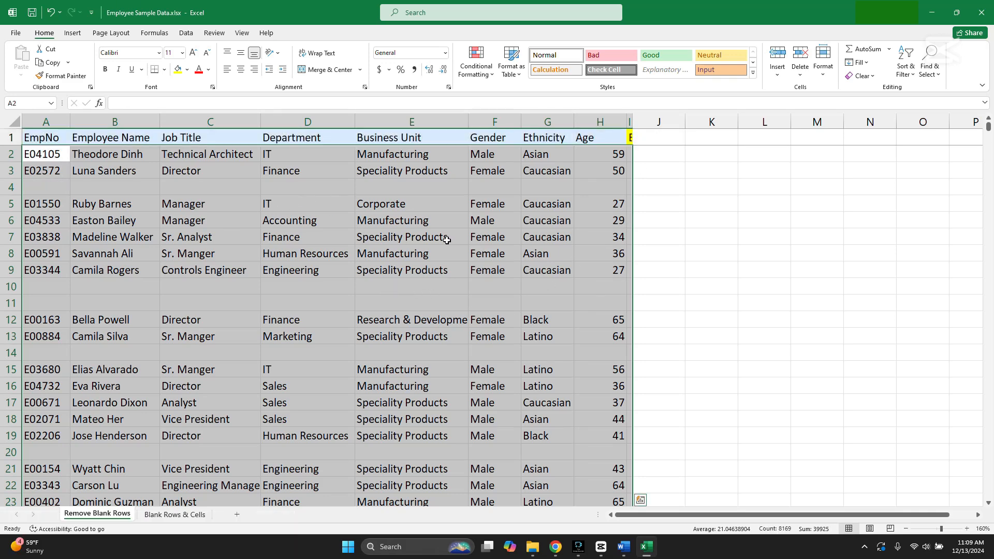
{"action": "scroll", "coordinate": [376, 254], "scroll_direction": "down", "scroll_amount": 5}
{"action": "scroll", "coordinate": [377, 256], "scroll_direction": "up", "scroll_amount": 5}
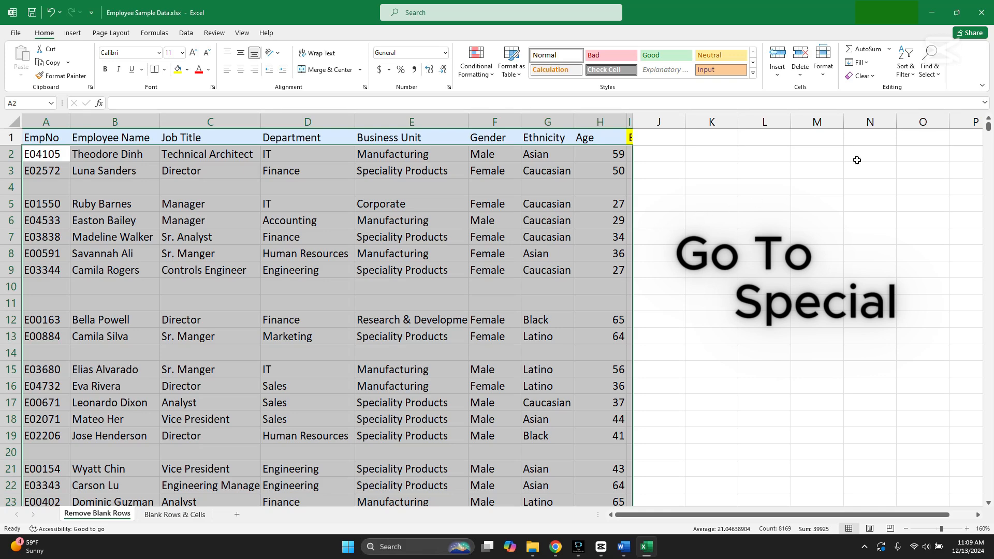
{"action": "left_click", "coordinate": [938, 79]}
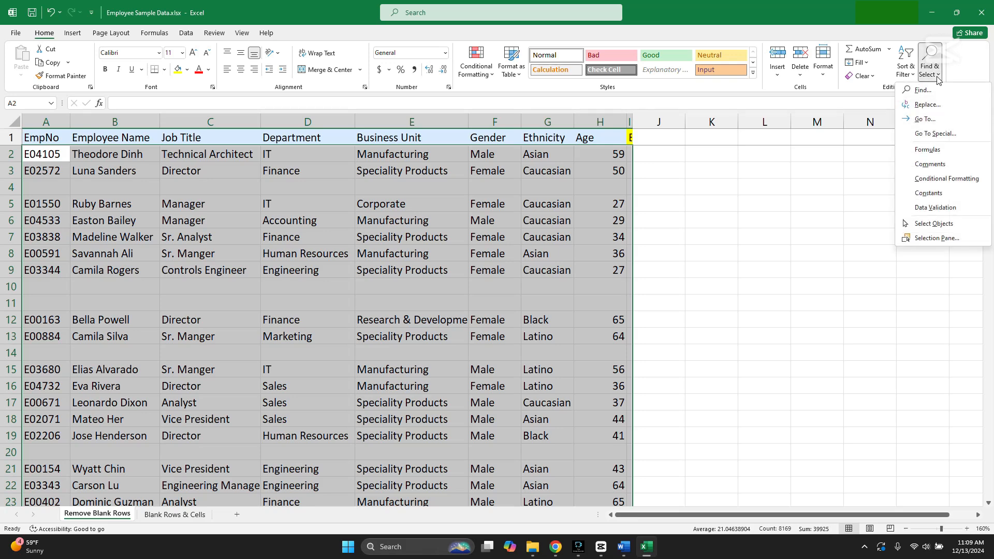
{"action": "left_click", "coordinate": [949, 133]}
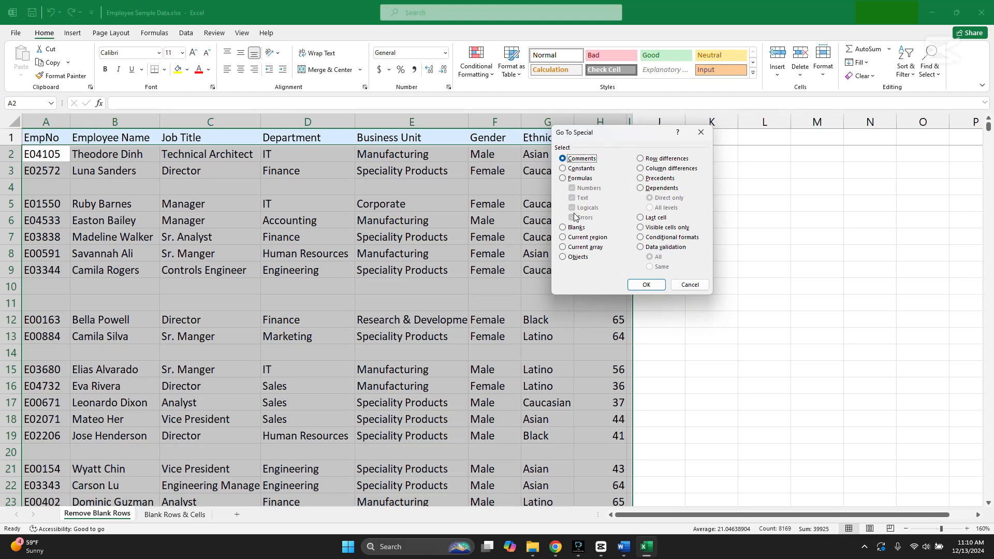
{"action": "left_click", "coordinate": [566, 229]}
{"action": "left_click", "coordinate": [702, 132]}
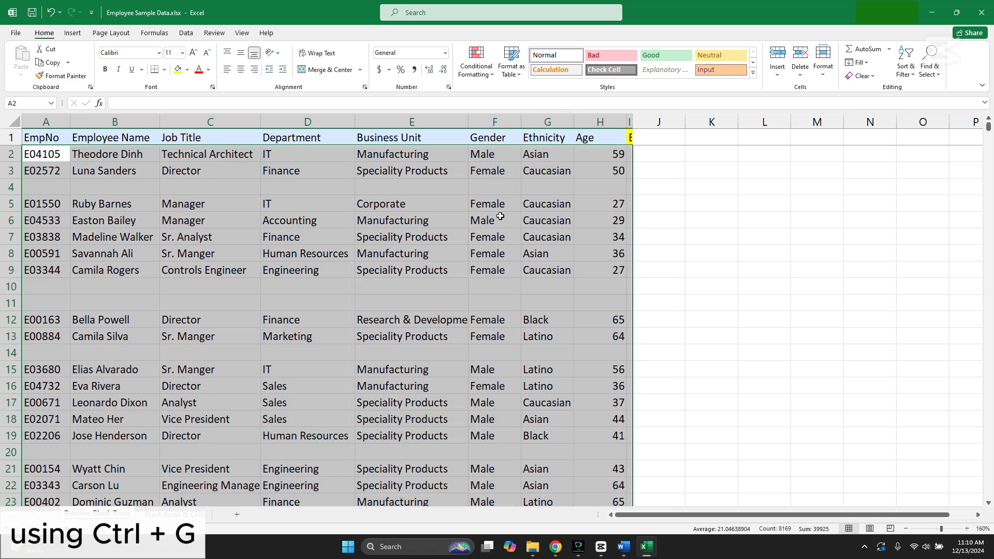
Narrow the selection to only the blank cells in the data range using Go To Special with Blanks
{"action": "key", "text": "ctrl+g"}
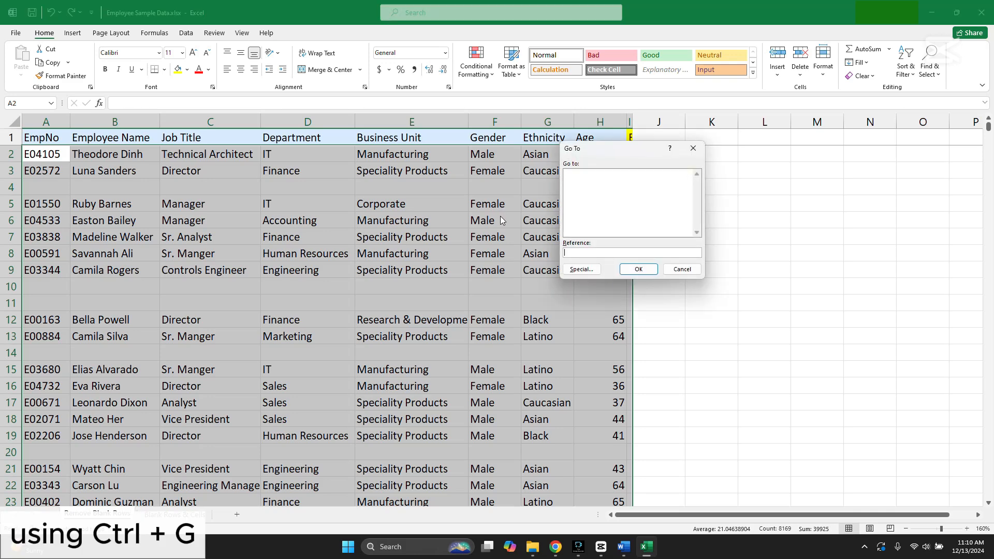
{"action": "left_click", "coordinate": [582, 270]}
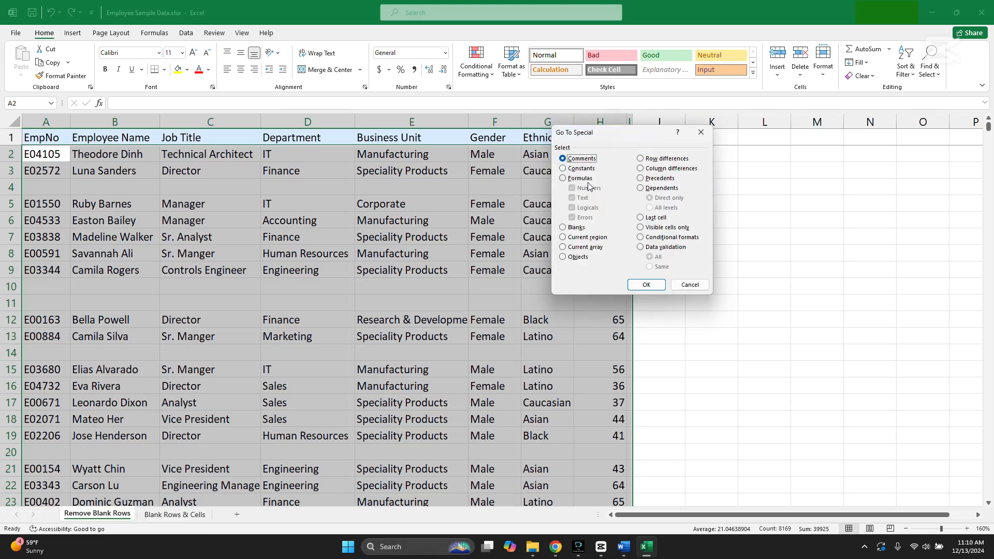
{"action": "left_click", "coordinate": [565, 229]}
{"action": "left_click", "coordinate": [640, 285]}
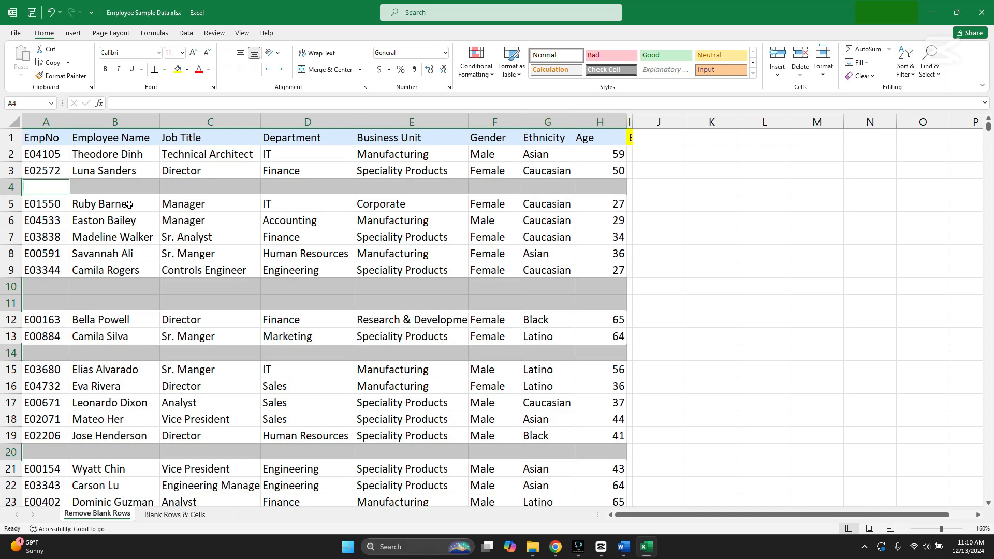
Delete the selected blank cells with the Shift cells up option, and clear the selection
{"action": "scroll", "coordinate": [342, 311], "scroll_direction": "down", "scroll_amount": 10}
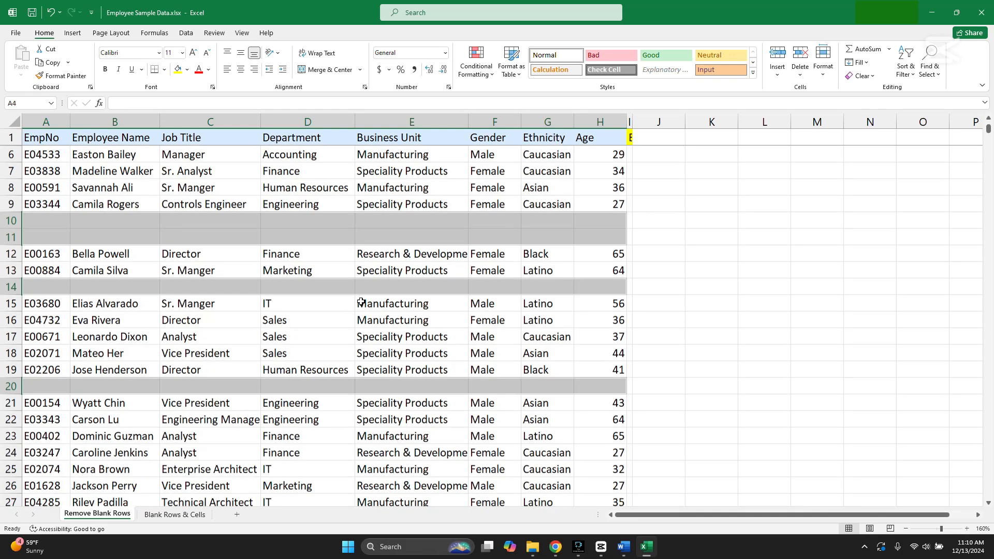
{"action": "left_click_drag", "start_coordinate": [989, 138], "coordinate": [990, 118]}
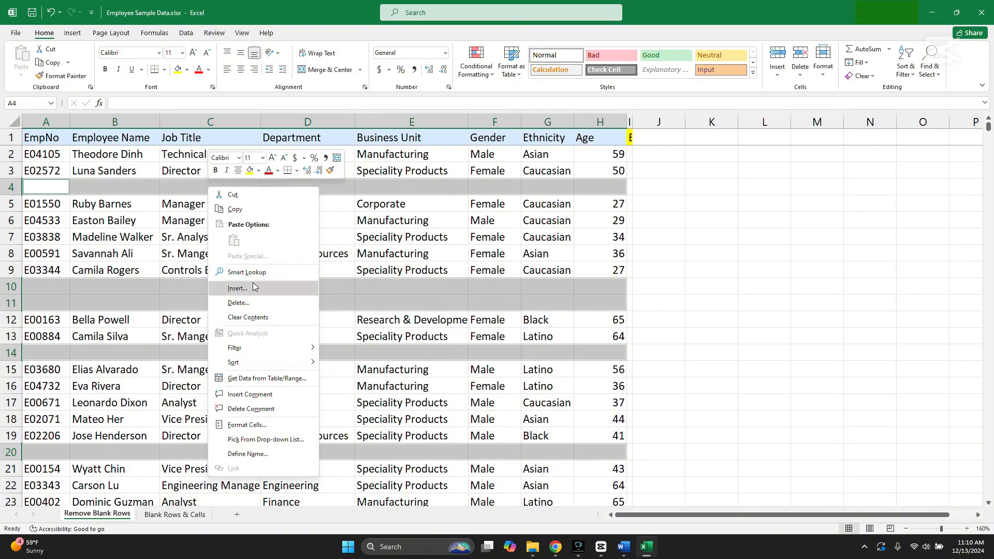
{"action": "left_click", "coordinate": [252, 303]}
{"action": "left_click", "coordinate": [237, 327]}
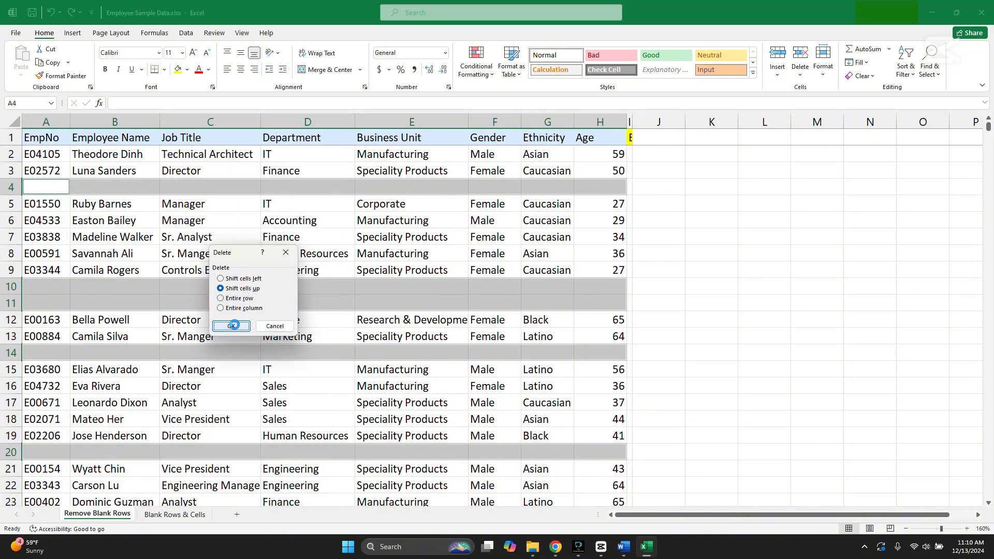
{"action": "left_click", "coordinate": [675, 277]}
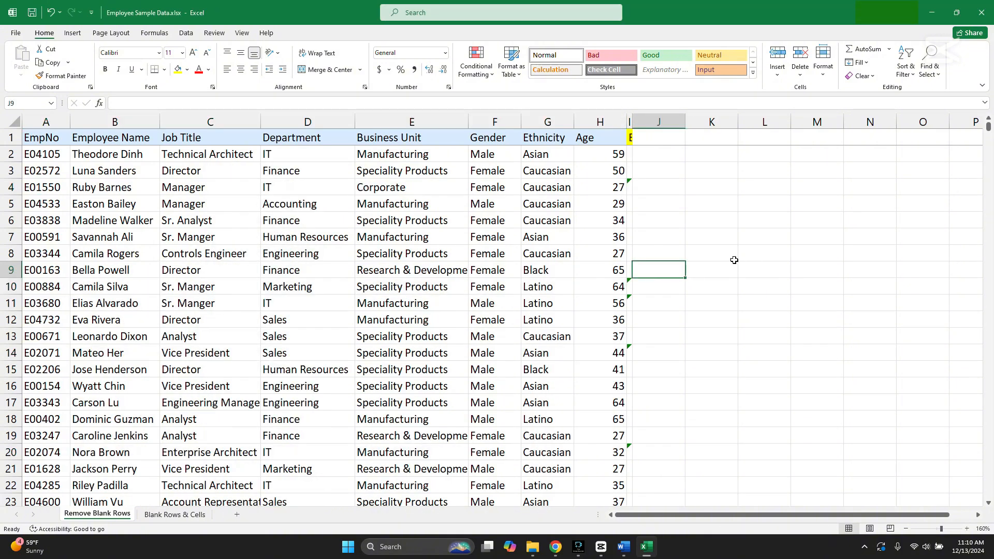
Select all EmpNo entries from A2 down to the last record to check the number of records
{"action": "left_click", "coordinate": [52, 154]}
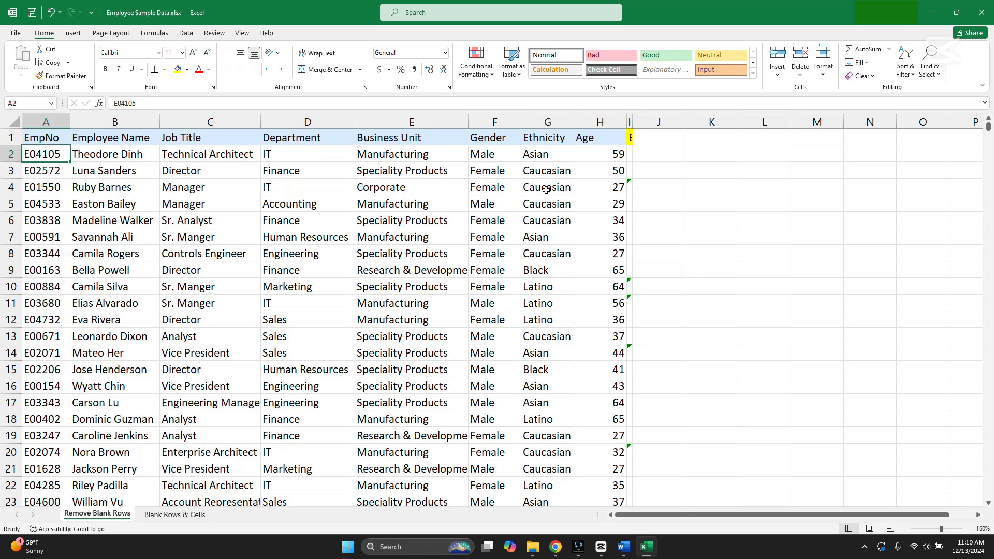
{"action": "key", "text": "ctrl+shift+Down"}
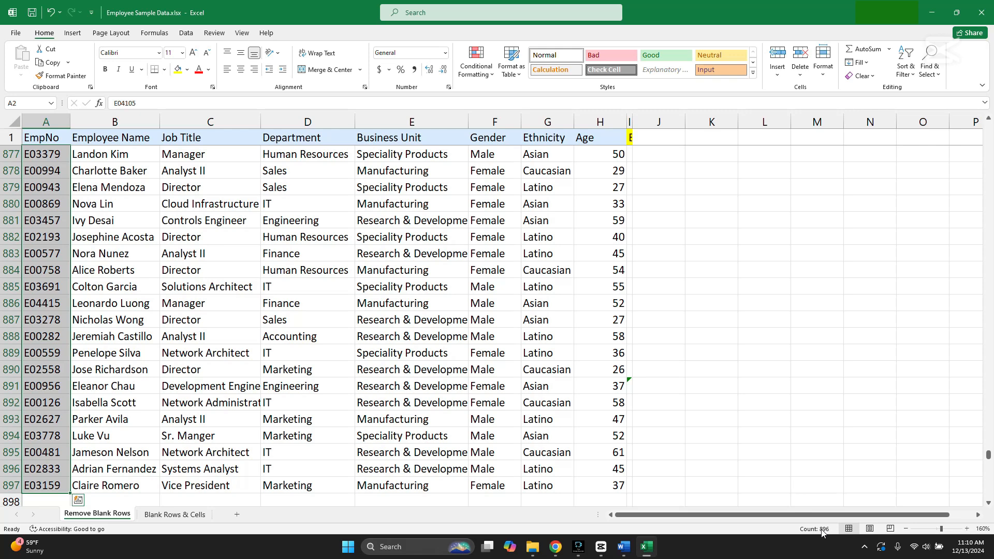
Undo the deletion of the blank cells, clear the selection, and widen column I to show the full Blank column
{"action": "left_click", "coordinate": [664, 351]}
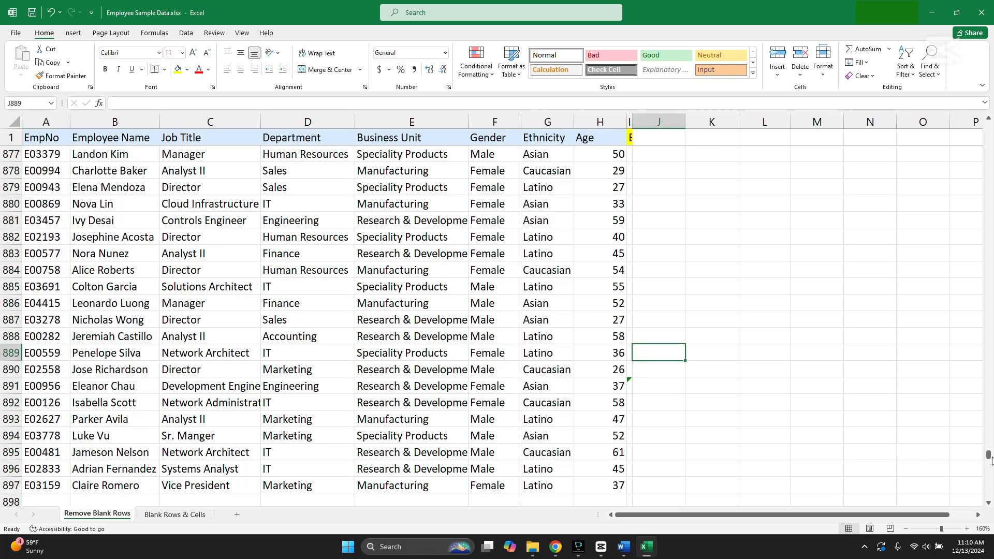
{"action": "left_click_drag", "start_coordinate": [990, 457], "coordinate": [969, 108]}
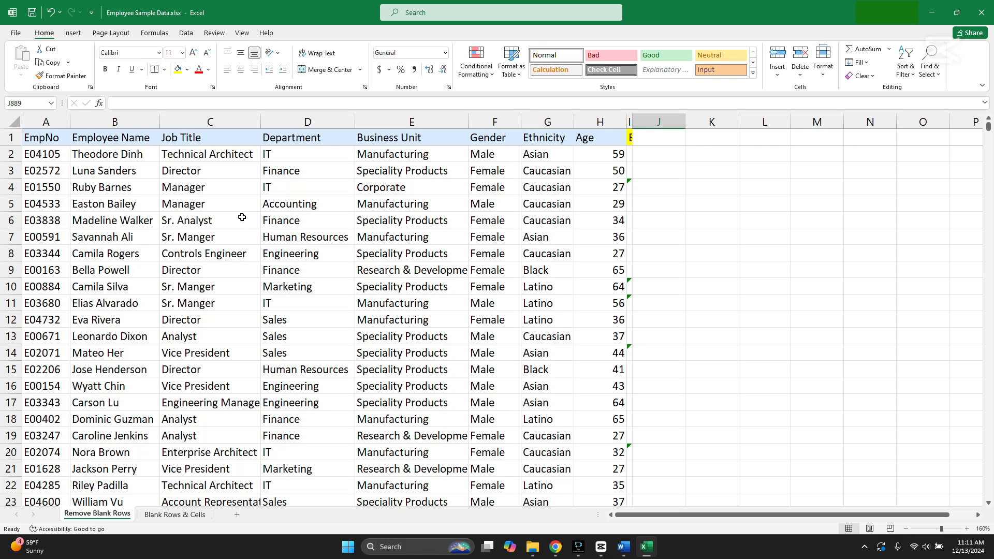
{"action": "left_click", "coordinate": [49, 13]}
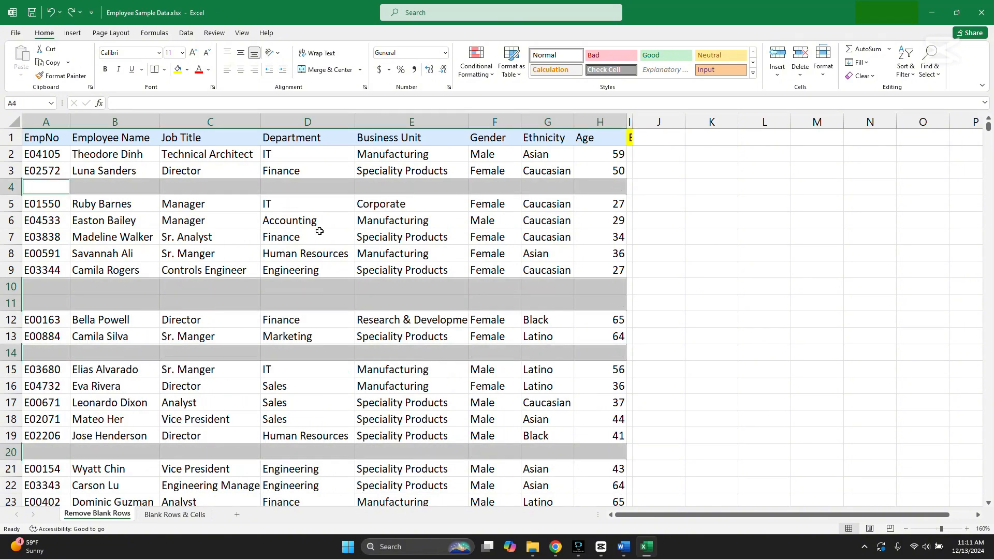
{"action": "left_click", "coordinate": [320, 231]}
{"action": "left_click_drag", "start_coordinate": [633, 122], "coordinate": [672, 123]}
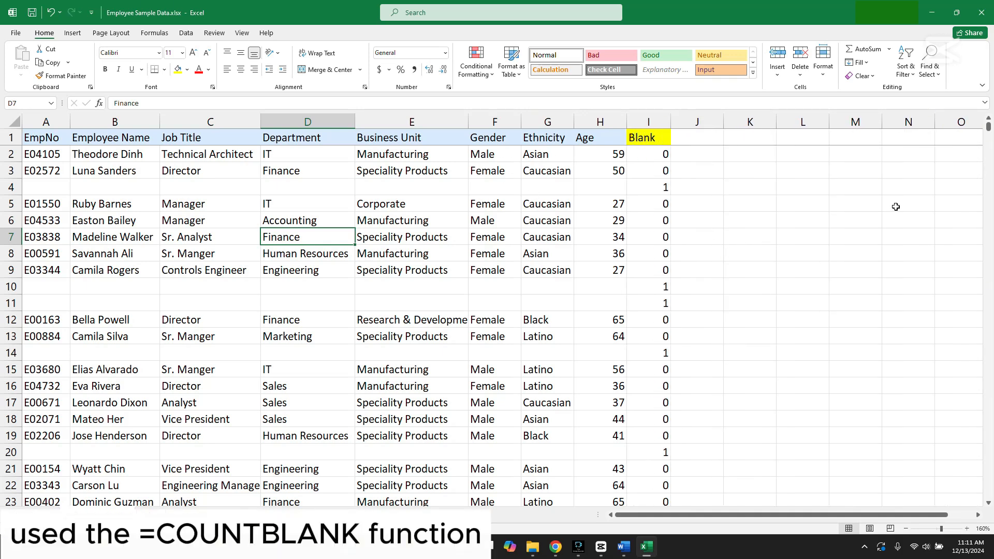
Review the Blank column's total below the last record and select blank rows 1000, 994 and 993 one by one
{"action": "left_click_drag", "start_coordinate": [988, 127], "coordinate": [993, 510]}
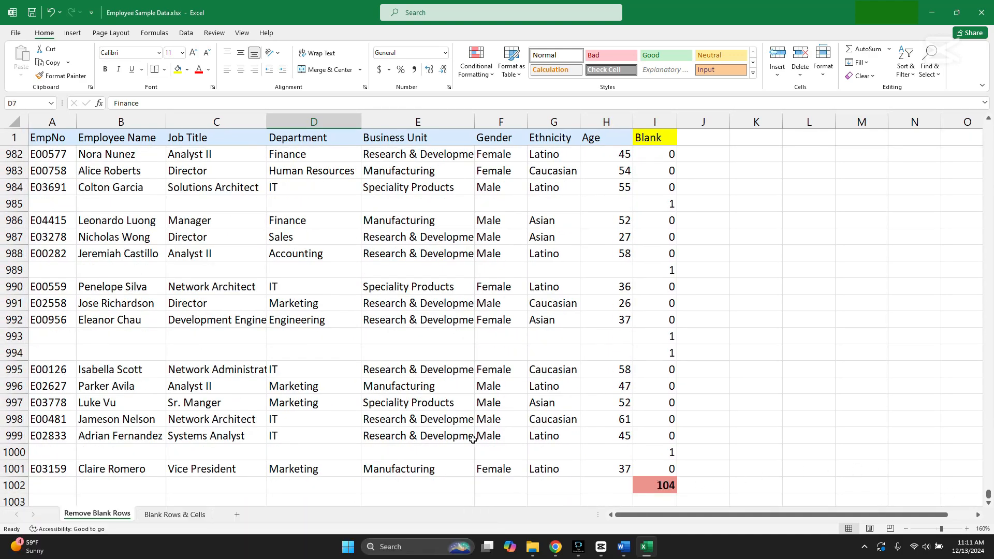
{"action": "left_click", "coordinate": [14, 453]}
{"action": "left_click", "coordinate": [14, 353]}
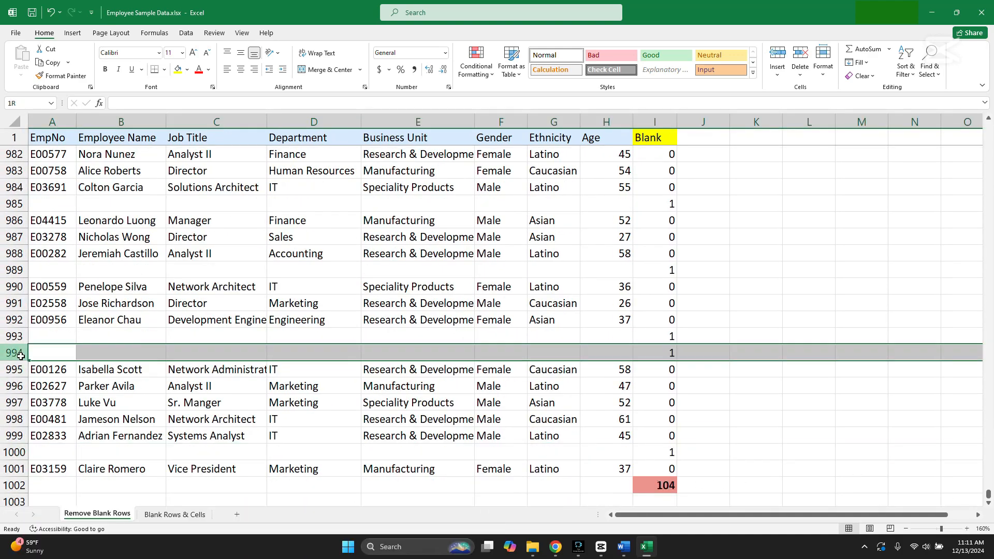
{"action": "left_click", "coordinate": [20, 337]}
{"action": "scroll", "coordinate": [93, 287], "scroll_direction": "up", "scroll_amount": 9}
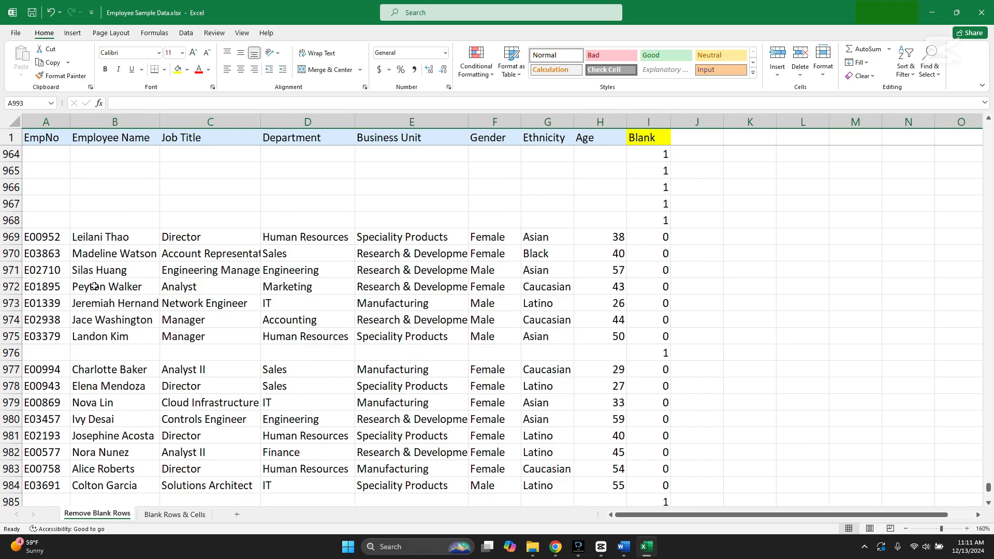
{"action": "scroll", "coordinate": [94, 286], "scroll_direction": "up", "scroll_amount": 3}
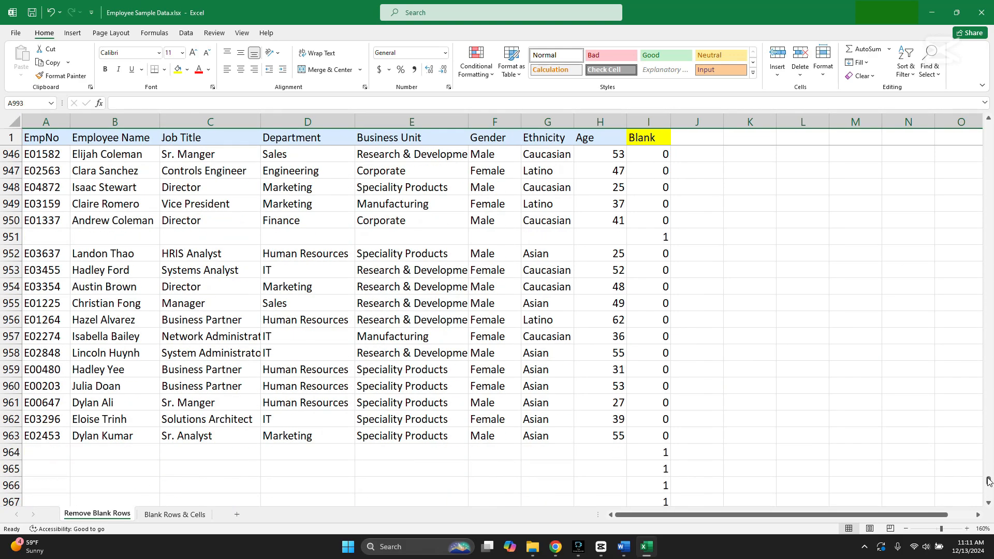
{"action": "left_click_drag", "start_coordinate": [989, 482], "coordinate": [988, 127]}
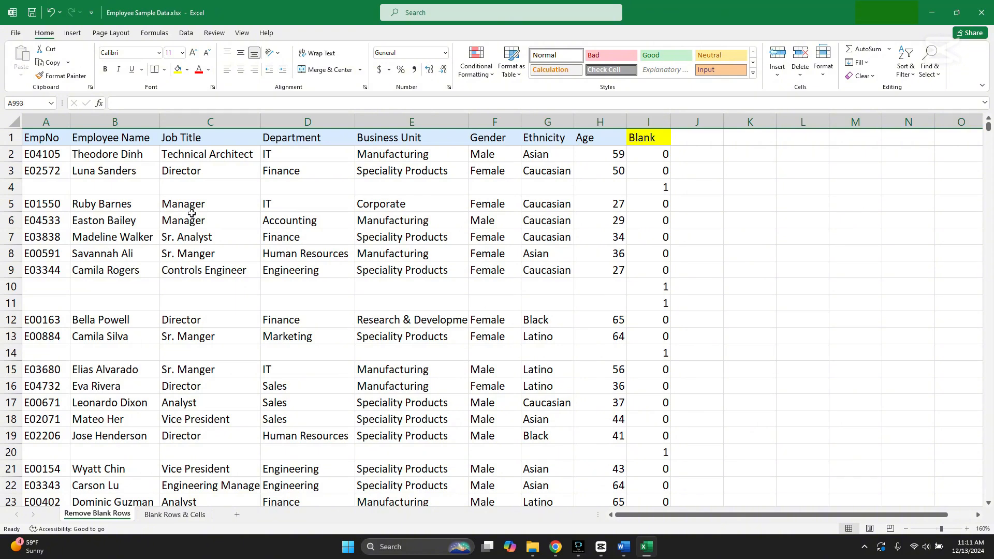
Select blank rows 4, 10 and 11 individually and look through the blank rows further down the upper part of the data
{"action": "left_click", "coordinate": [11, 187]}
{"action": "left_click", "coordinate": [8, 286]}
{"action": "left_click", "coordinate": [11, 303], "text": "ctrl"}
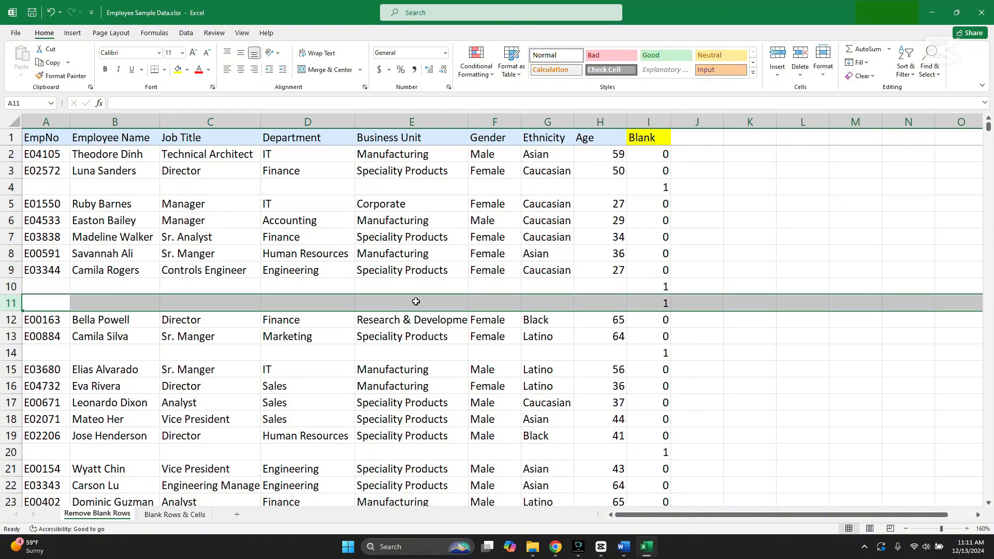
{"action": "scroll", "coordinate": [536, 333], "scroll_direction": "down", "scroll_amount": 12}
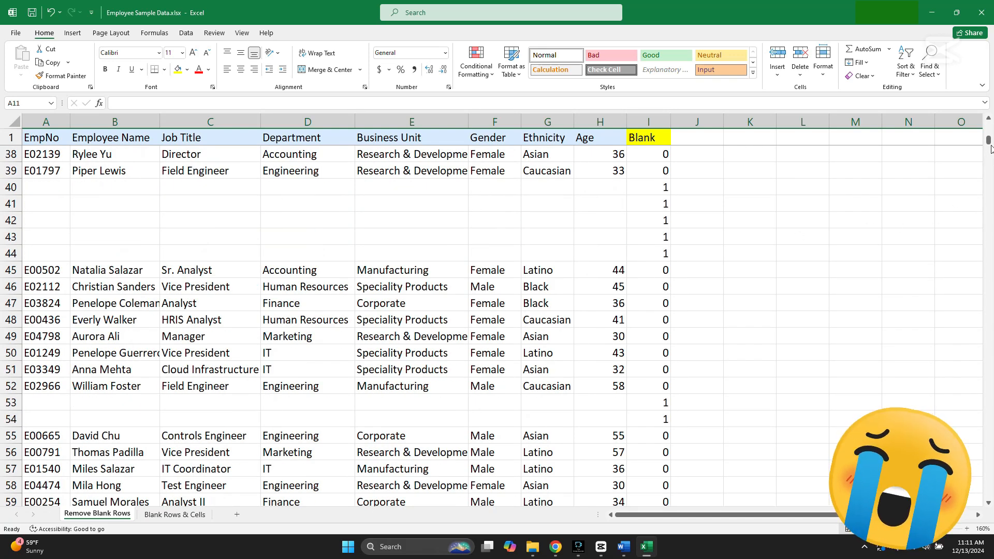
{"action": "left_click_drag", "start_coordinate": [988, 139], "coordinate": [990, 119]}
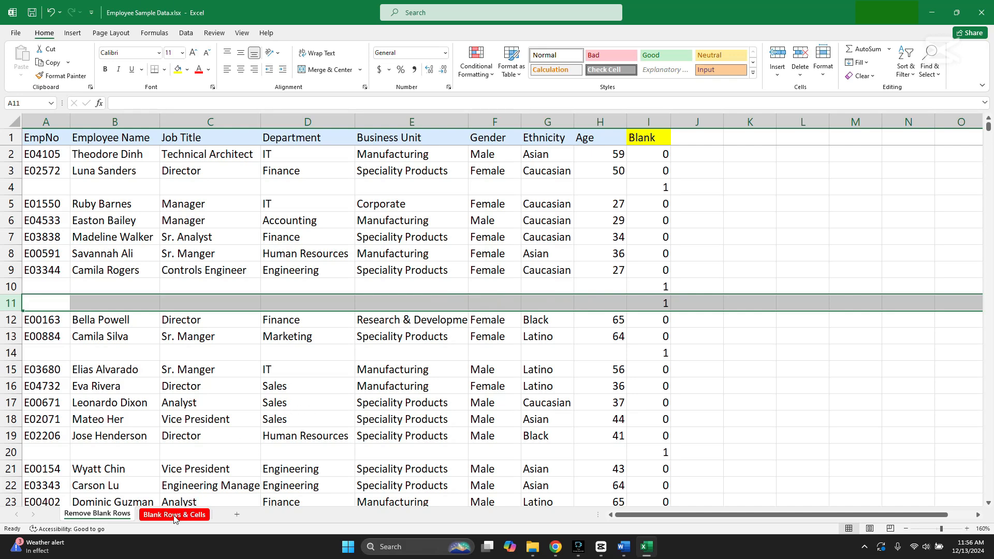
Switch to the Blank Rows & Cells sheet and point out blank rows 4, 10 and 11 and blank cells E2, E7, D17, E17 and D22
{"action": "left_click", "coordinate": [174, 515]}
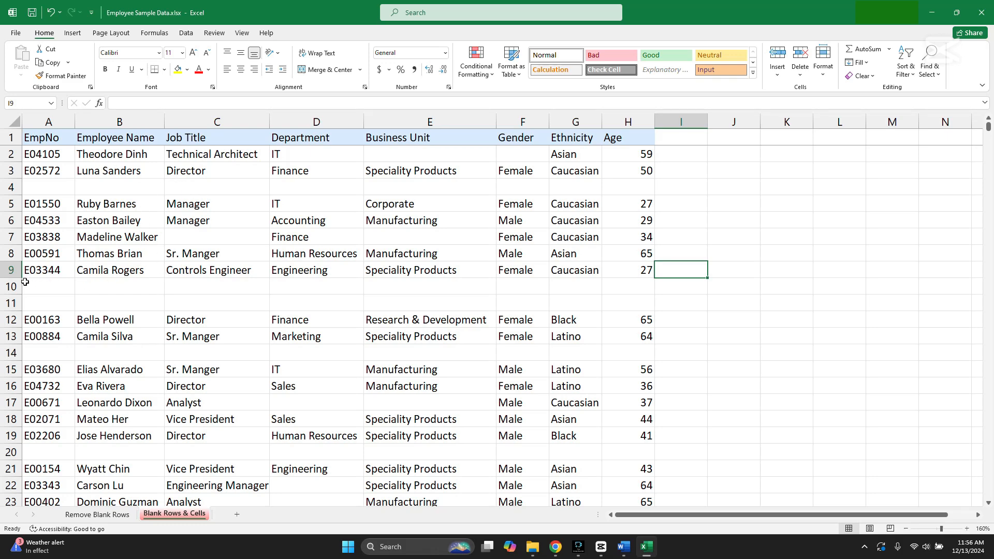
{"action": "left_click_drag", "start_coordinate": [11, 286], "coordinate": [11, 303]}
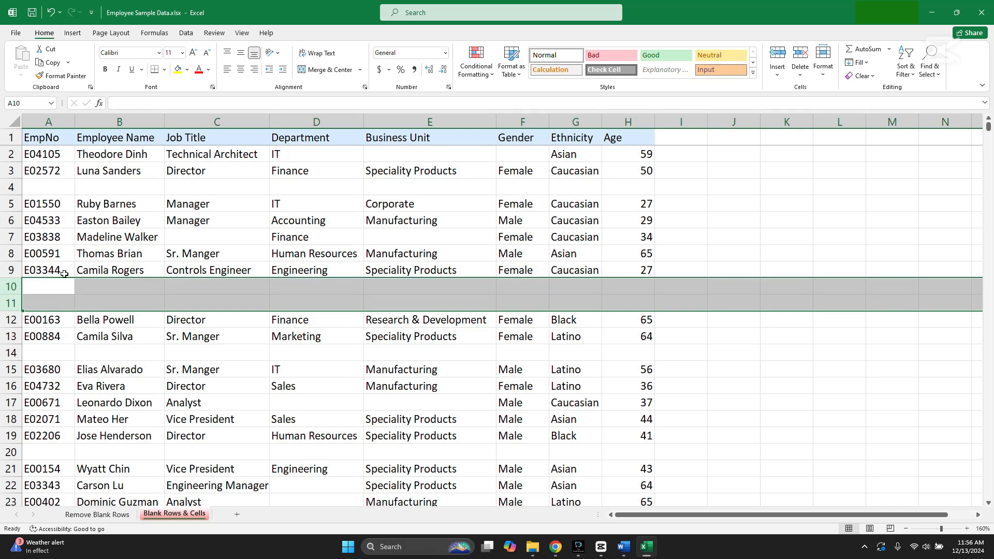
{"action": "left_click", "coordinate": [10, 187]}
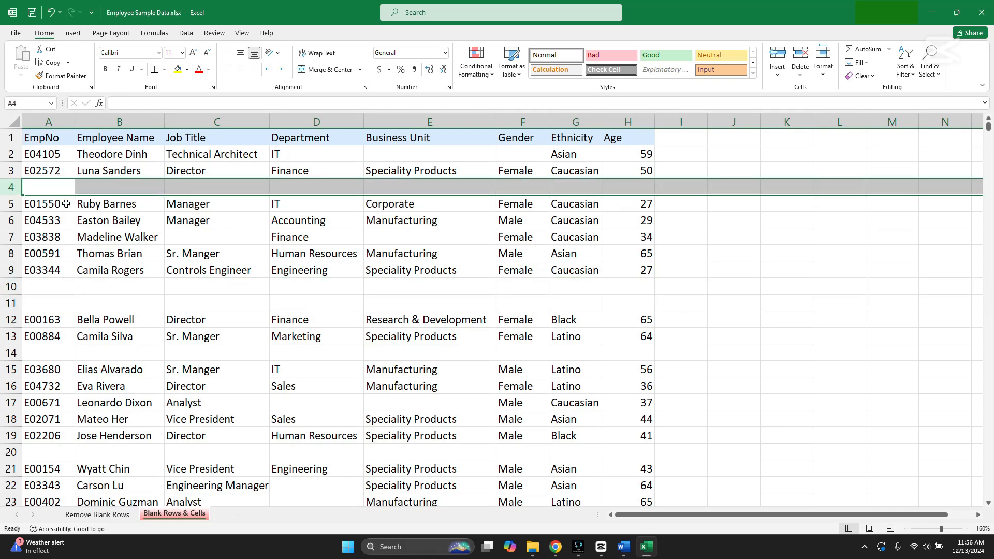
{"action": "left_click", "coordinate": [398, 155]}
{"action": "left_click", "coordinate": [416, 243], "text": "ctrl"}
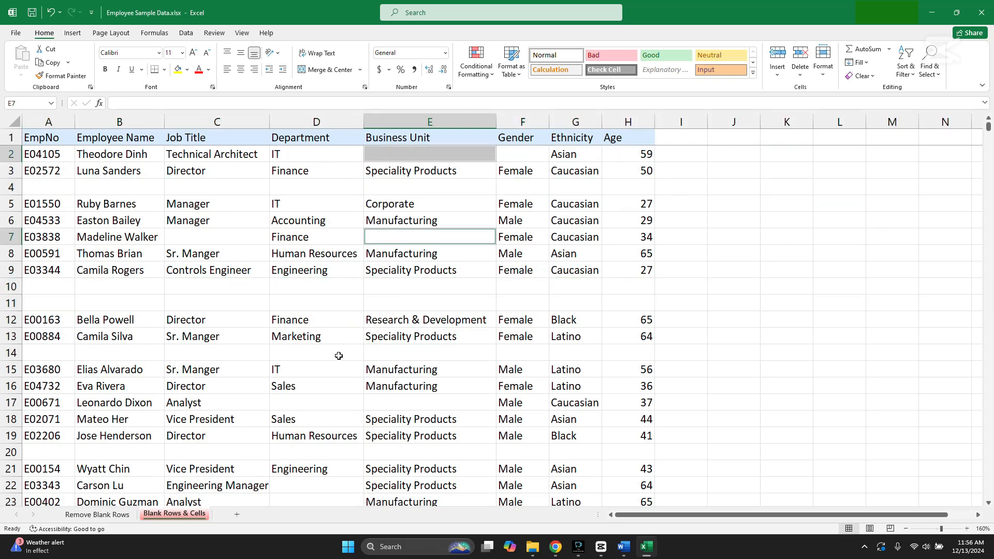
{"action": "left_click", "coordinate": [309, 396], "text": "ctrl"}
{"action": "left_click", "coordinate": [408, 406], "text": "ctrl"}
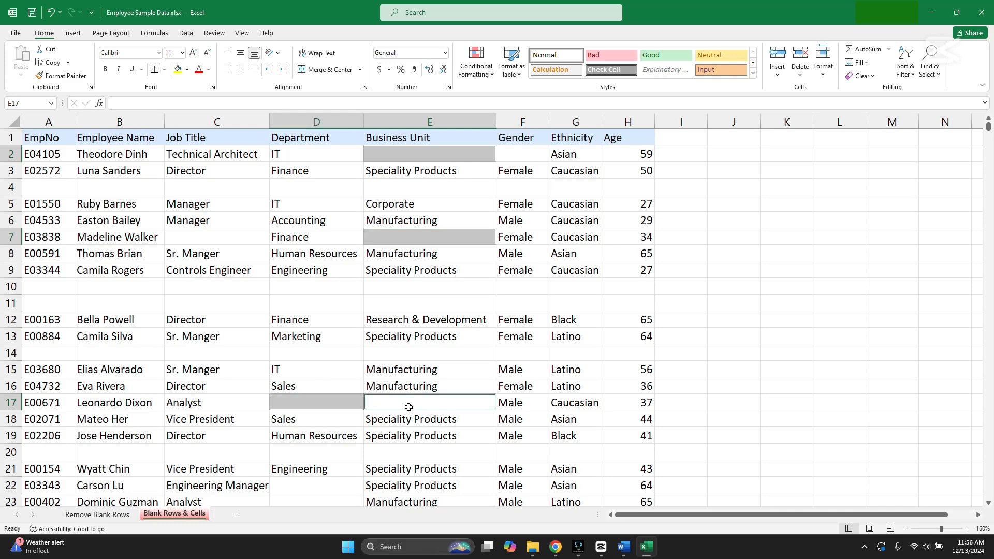
{"action": "left_click", "coordinate": [339, 485], "text": "ctrl"}
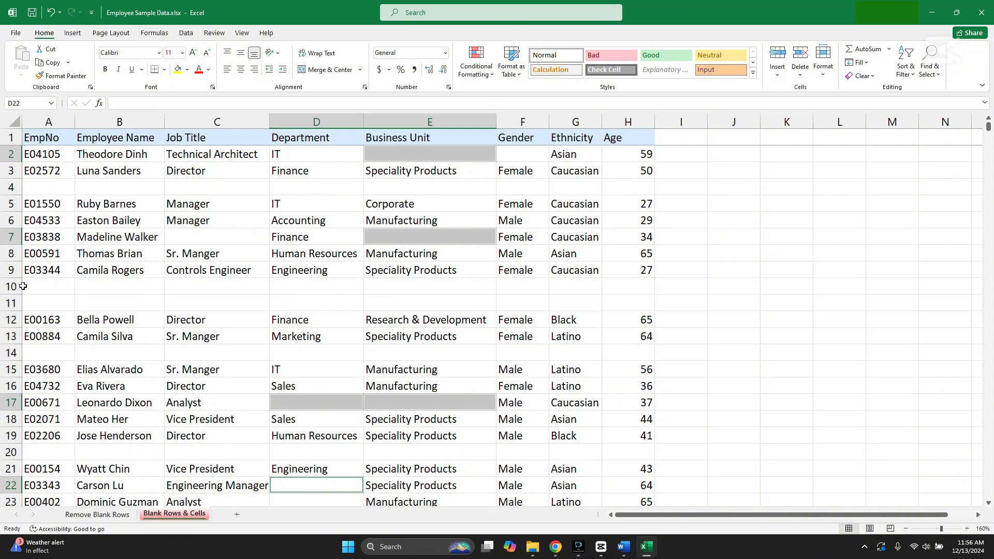
Compare blank rows 4, 10 and 11 with the filled records in rows 2, 3, 5, 6, 7 and 9 by selecting them
{"action": "left_click_drag", "start_coordinate": [14, 286], "coordinate": [14, 303]}
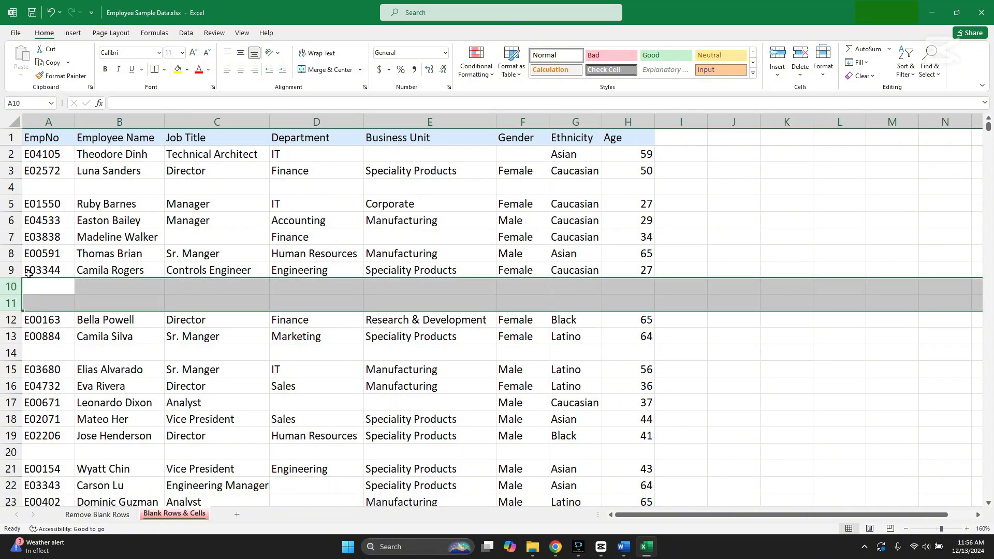
{"action": "left_click", "coordinate": [15, 186]}
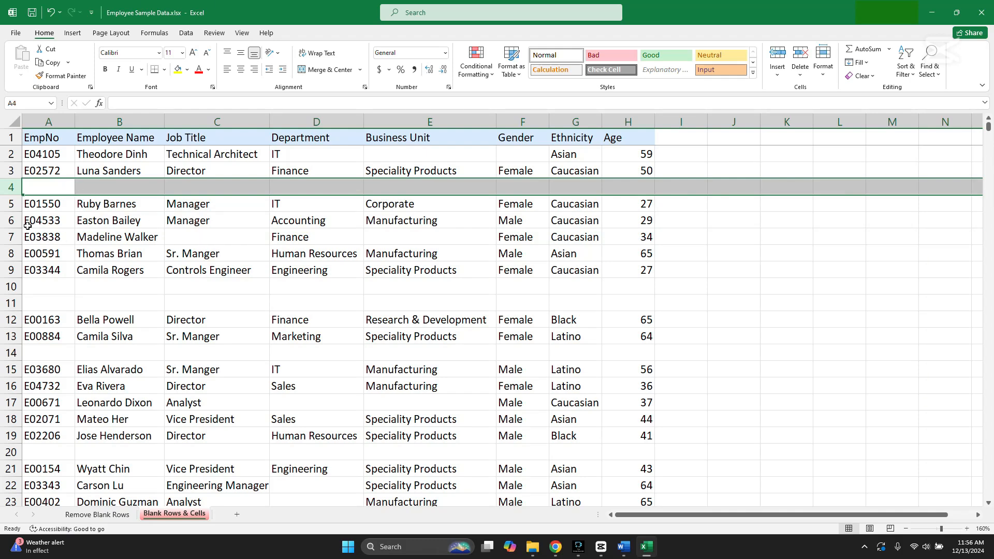
{"action": "left_click", "coordinate": [11, 154]}
{"action": "left_click", "coordinate": [10, 171], "text": "ctrl"}
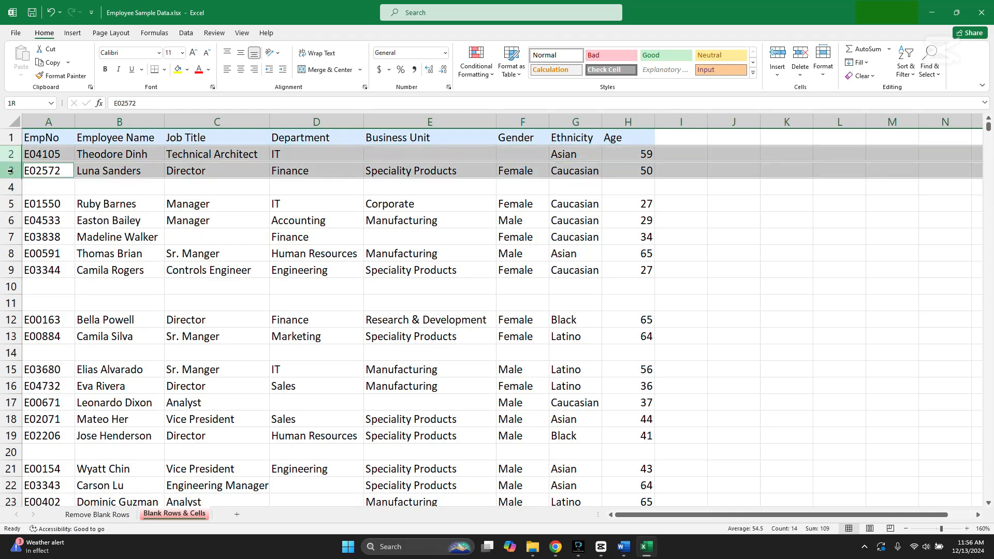
{"action": "left_click", "coordinate": [12, 204], "text": "ctrl"}
{"action": "left_click", "coordinate": [11, 220], "text": "ctrl"}
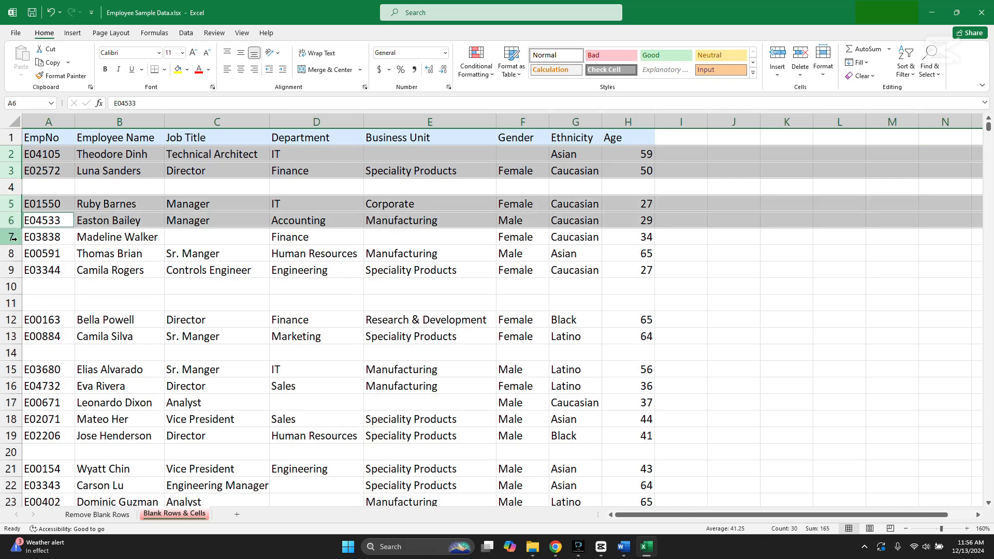
{"action": "left_click", "coordinate": [12, 237], "text": "ctrl"}
{"action": "left_click", "coordinate": [12, 270], "text": "ctrl"}
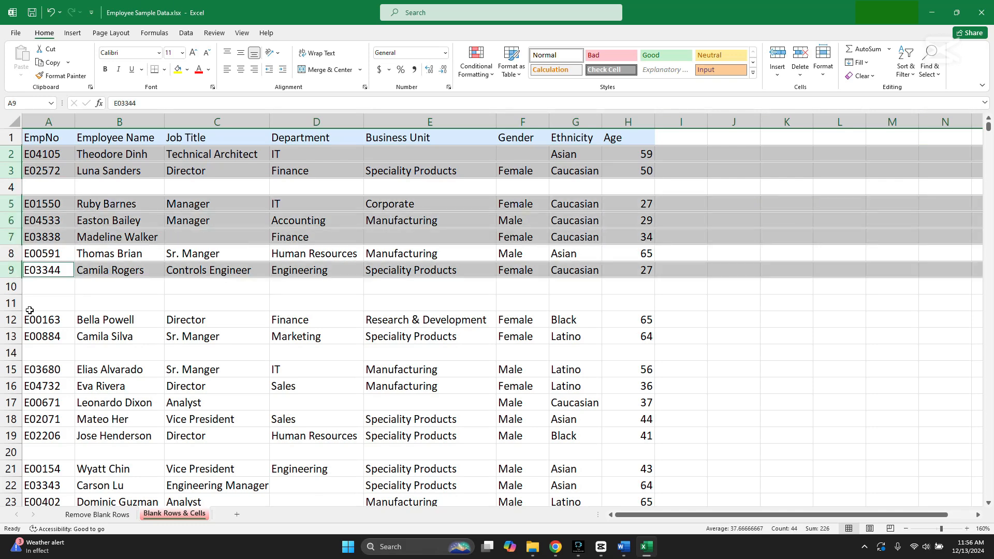
{"action": "left_click", "coordinate": [170, 320]}
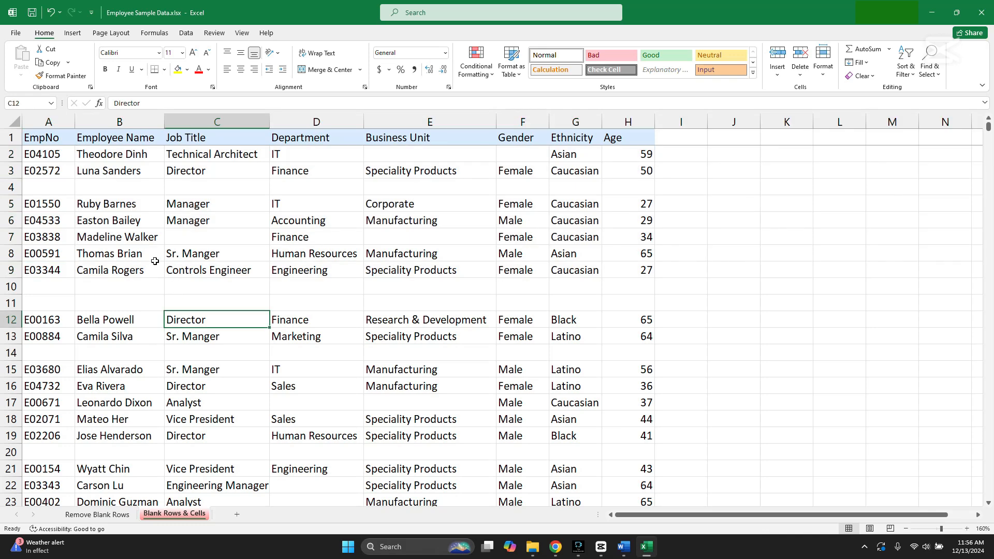
Fill the two records in A7:H8 with yellow and check row 7's blank Job Title and Business Unit cells
{"action": "left_click_drag", "start_coordinate": [61, 234], "coordinate": [645, 254]}
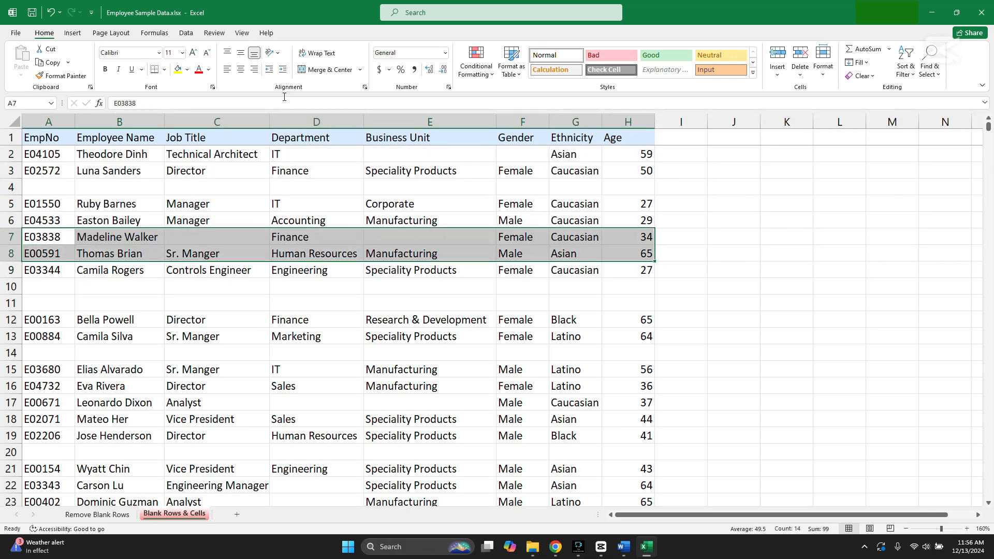
{"action": "left_click", "coordinate": [177, 69]}
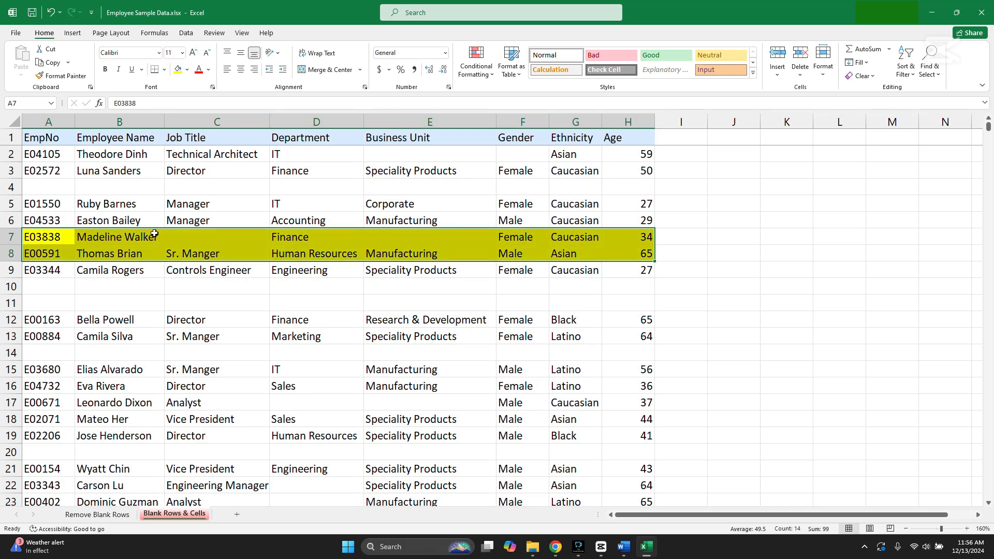
{"action": "left_click", "coordinate": [210, 239]}
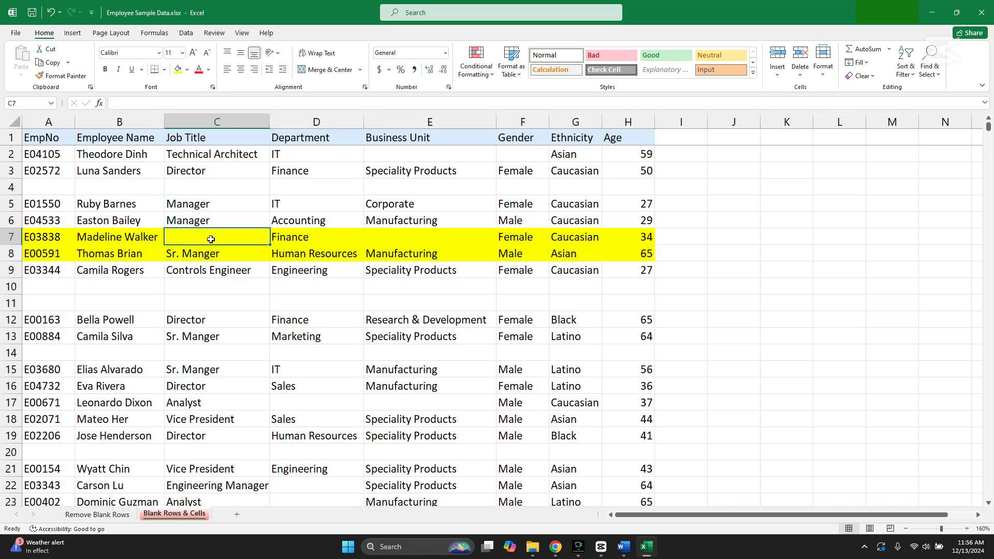
{"action": "left_click", "coordinate": [393, 242]}
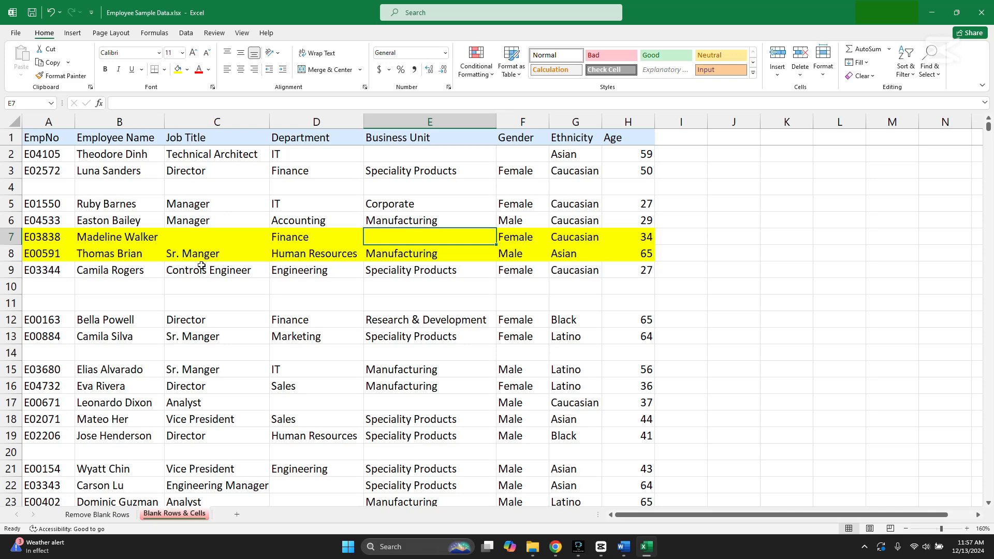
{"action": "left_click", "coordinate": [123, 239]}
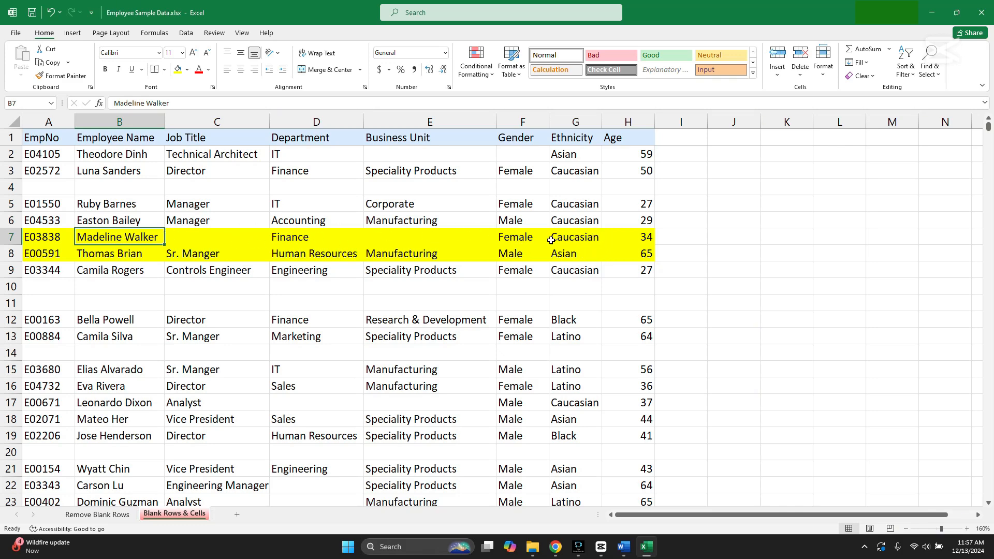
{"action": "left_click", "coordinate": [619, 242]}
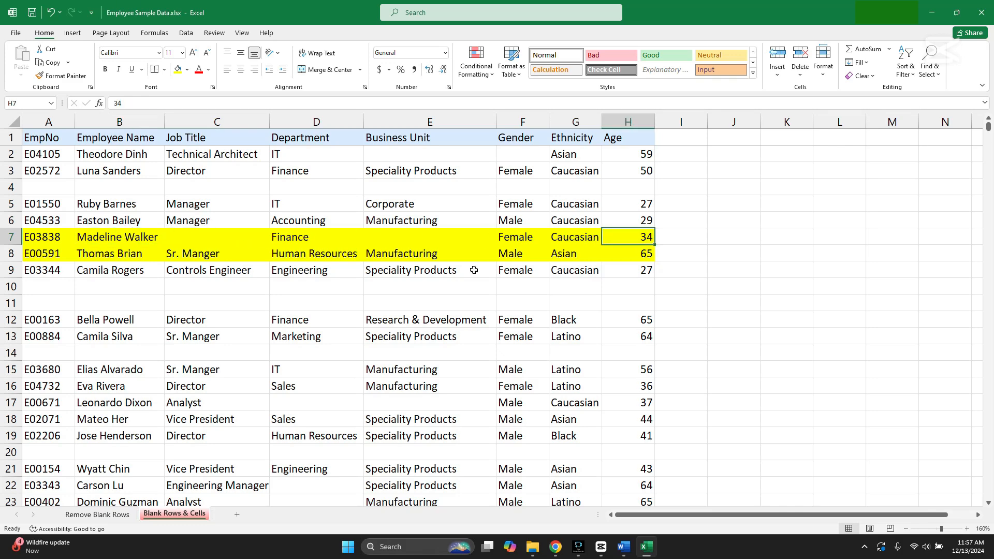
Clear the Age value of the record in row 8 (cell H8)
{"action": "left_click", "coordinate": [641, 257]}
{"action": "key", "text": "Delete"}
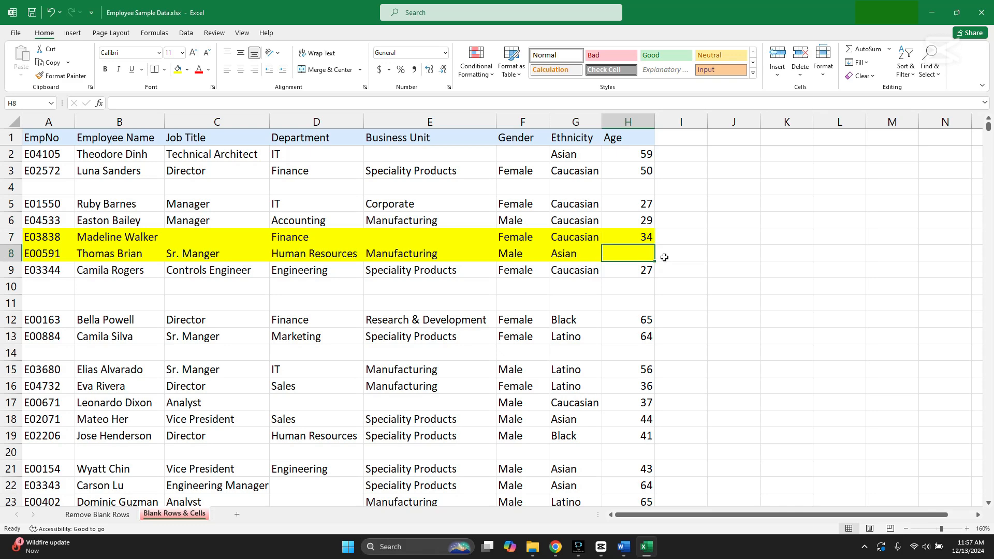
{"action": "left_click", "coordinate": [700, 259]}
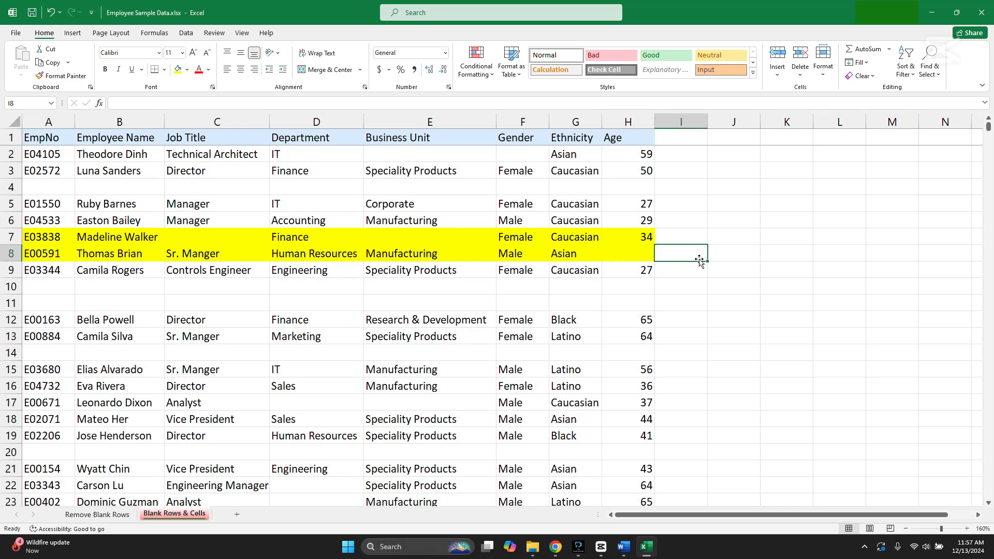
Select all blank cells in the employee data below the header, columns A to H, using Go To Special with Blanks
{"action": "left_click", "coordinate": [55, 154]}
{"action": "left_click_drag", "start_coordinate": [989, 129], "coordinate": [973, 100]}
{"action": "left_click", "coordinate": [634, 494], "text": "shift"}
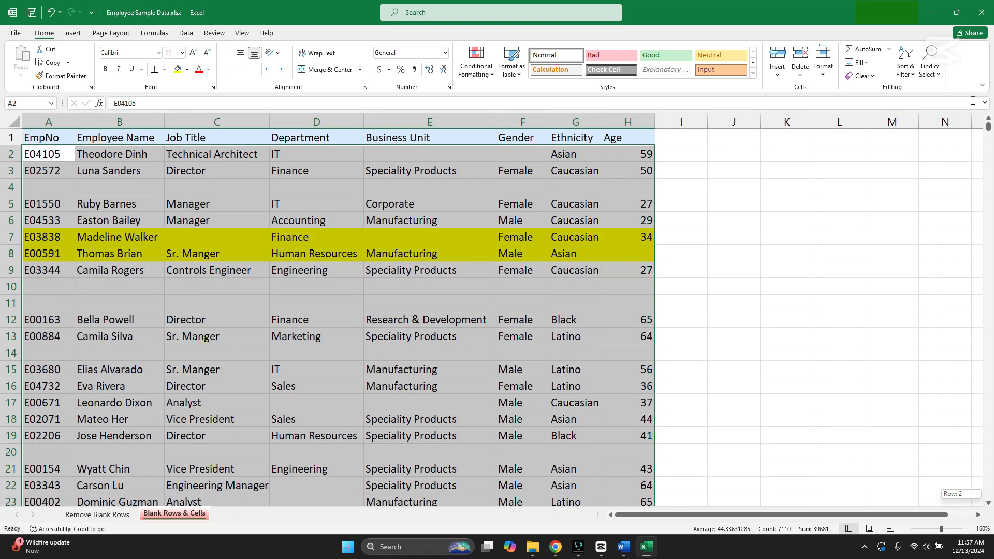
{"action": "key", "text": "ctrl+g"}
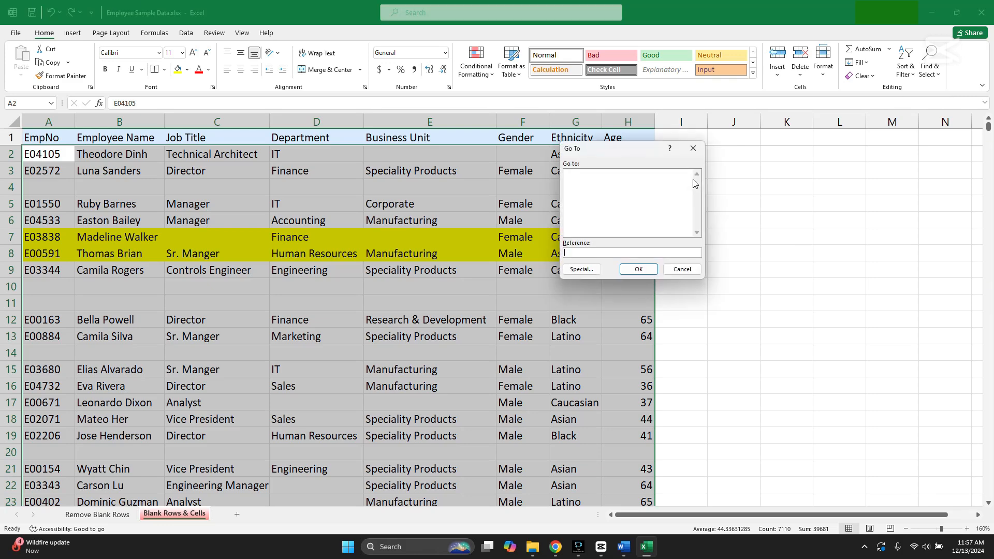
{"action": "left_click", "coordinate": [585, 276]}
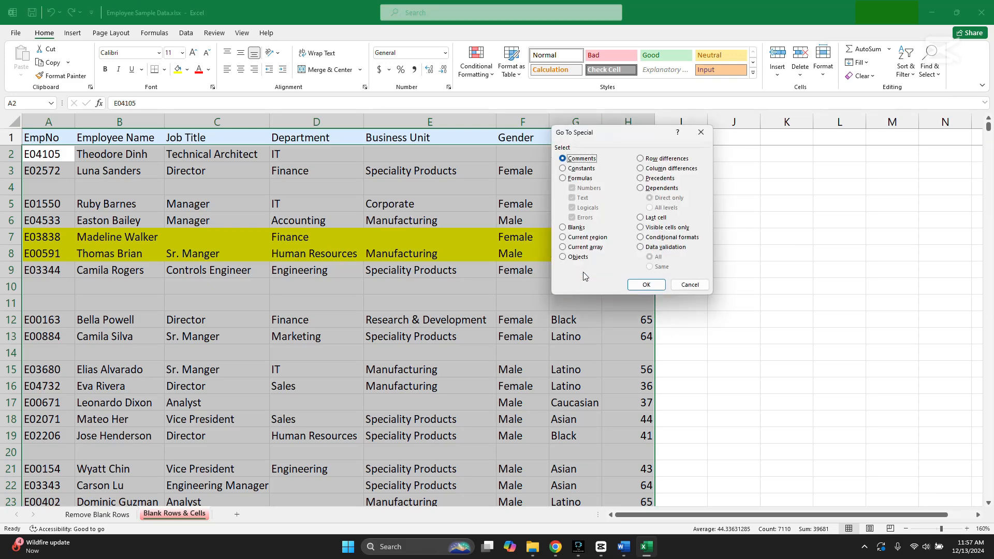
{"action": "left_click", "coordinate": [568, 229]}
{"action": "left_click", "coordinate": [647, 284]}
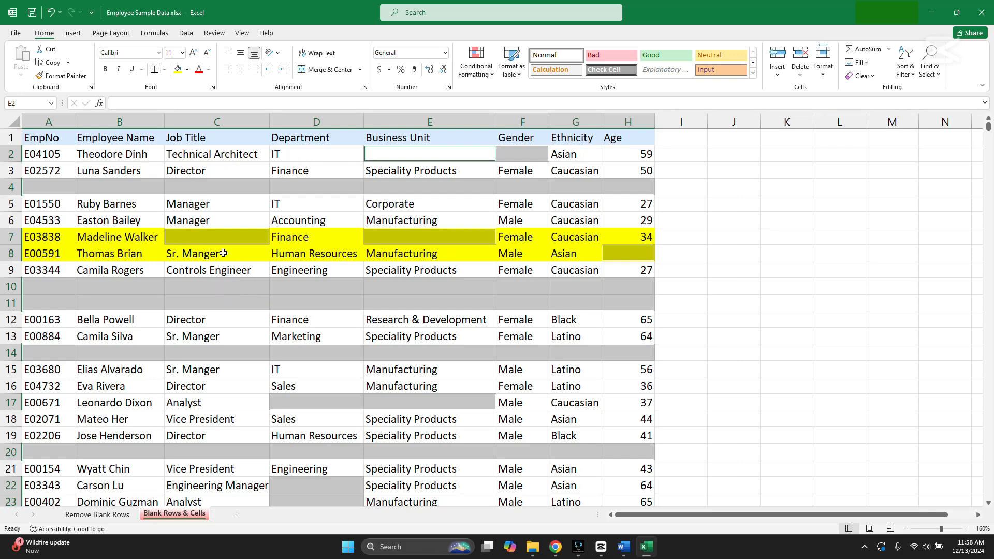
Delete the selected blank cells with the Shift cells up option
{"action": "right_click", "coordinate": [441, 239]}
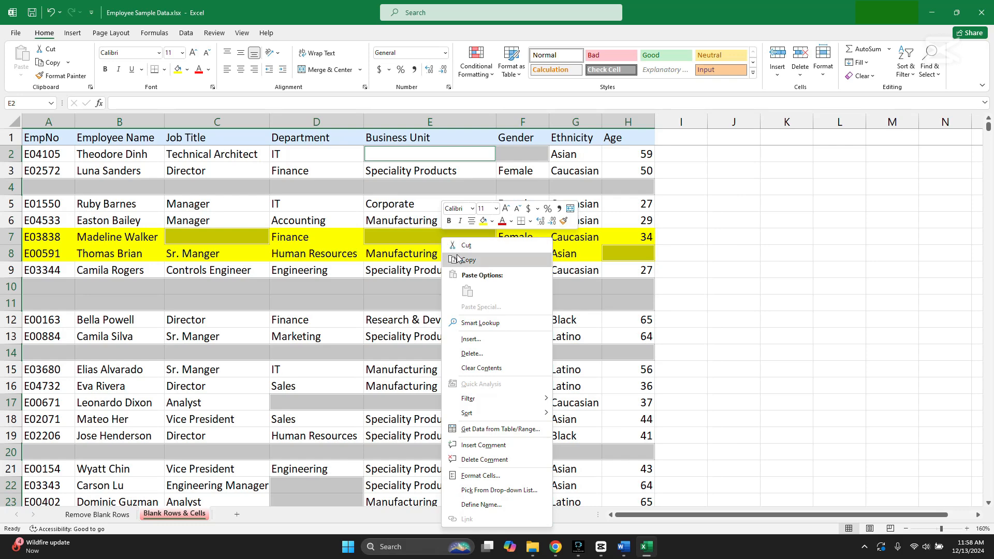
{"action": "left_click", "coordinate": [494, 355]}
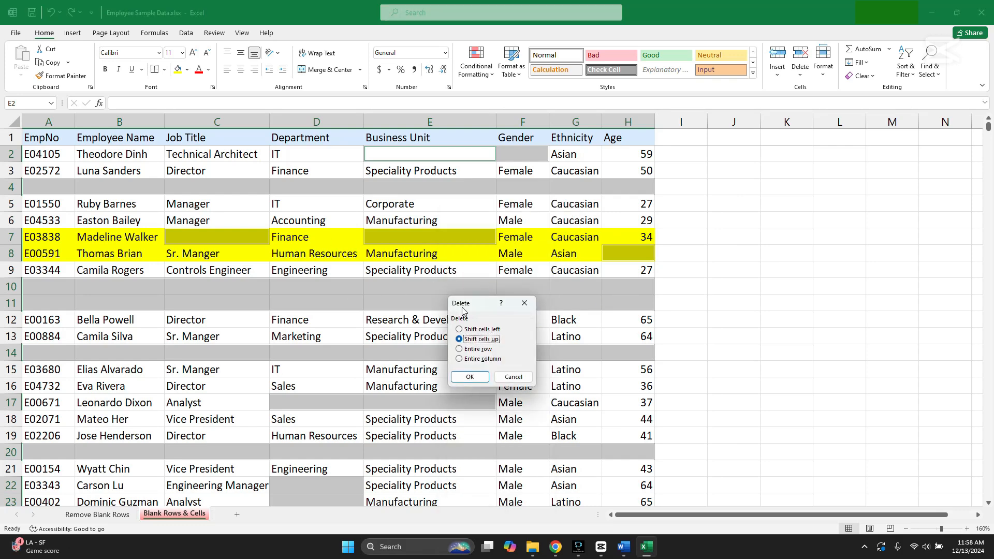
{"action": "left_click_drag", "start_coordinate": [462, 311], "coordinate": [671, 265]}
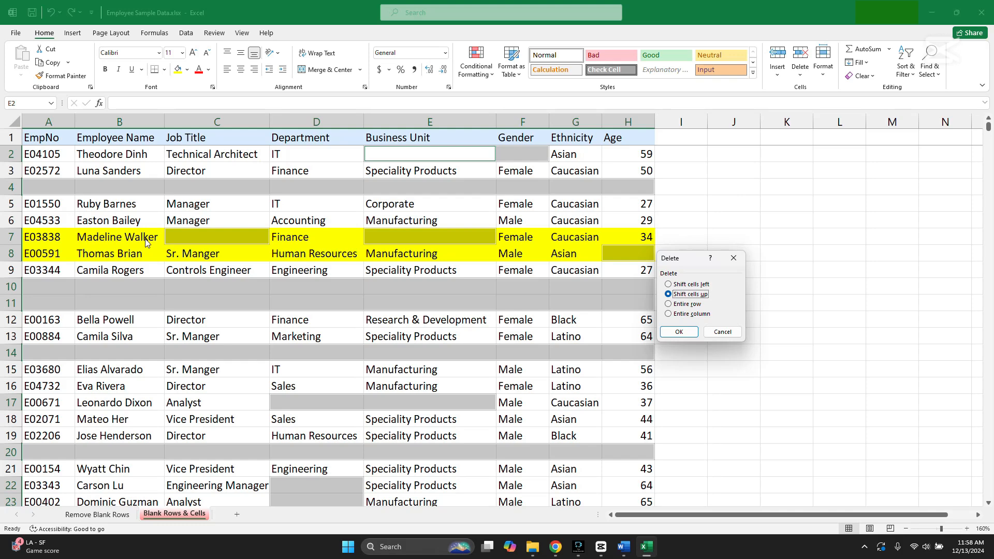
{"action": "left_click", "coordinate": [678, 332]}
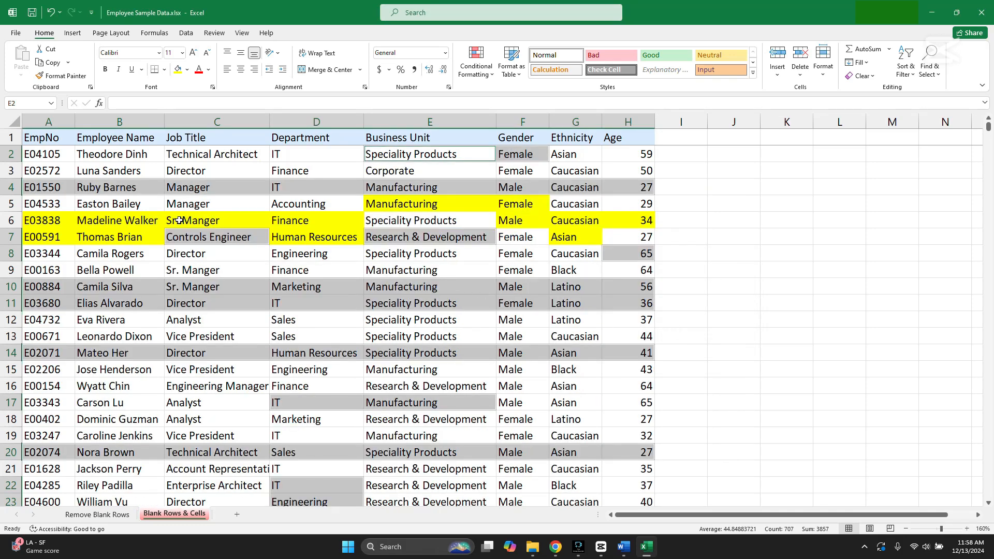
Inspect the yellow-marked records in rows 6 and 7 and the rows below, and undo the deletion of the blank cells
{"action": "left_click", "coordinate": [161, 221]}
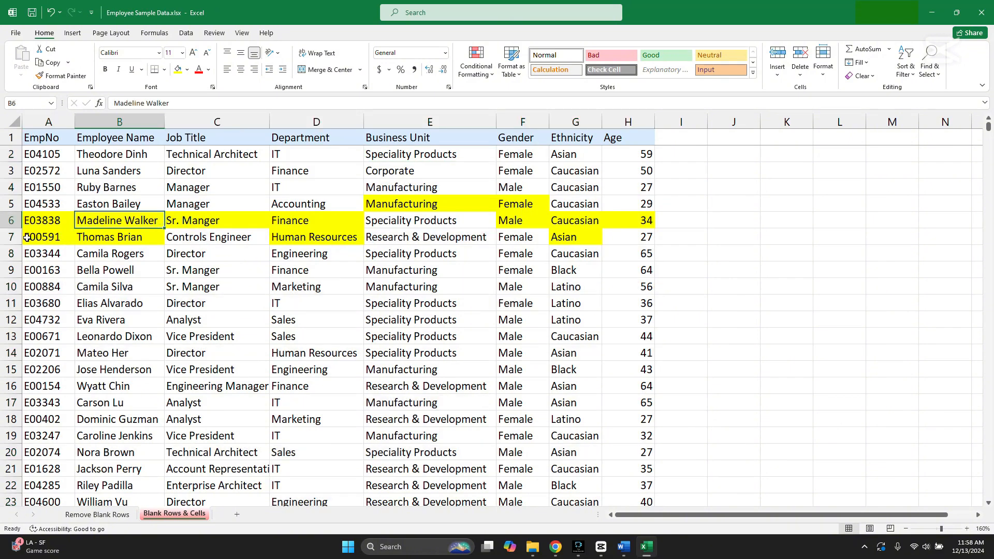
{"action": "left_click", "coordinate": [10, 236]}
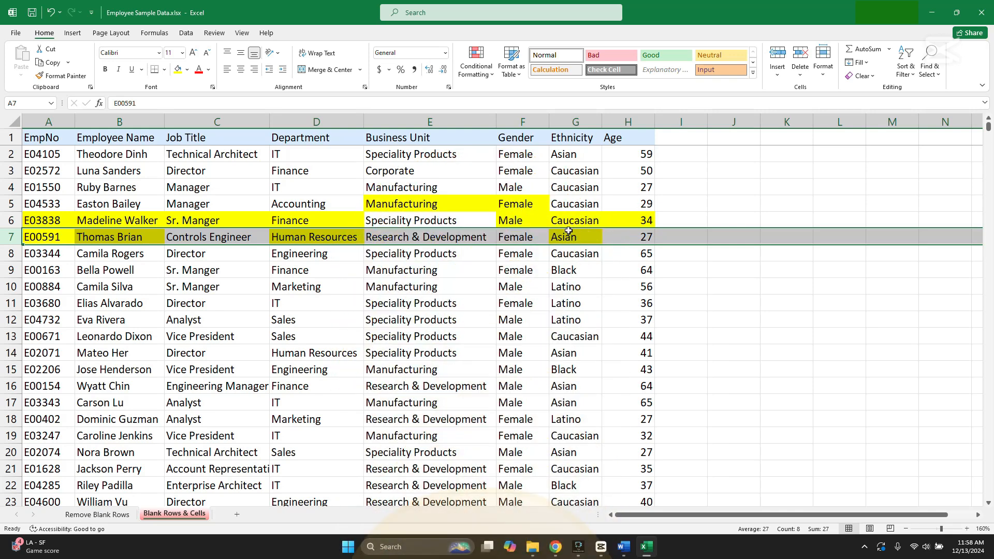
{"action": "left_click_drag", "start_coordinate": [11, 220], "coordinate": [10, 238]}
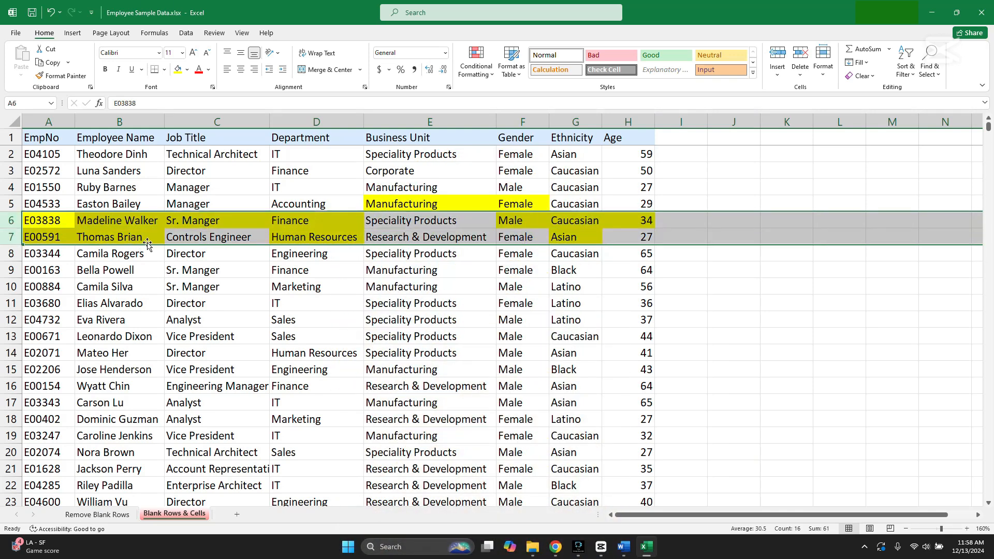
{"action": "scroll", "coordinate": [137, 251], "scroll_direction": "down", "scroll_amount": 7}
{"action": "scroll", "coordinate": [137, 252], "scroll_direction": "down", "scroll_amount": 4}
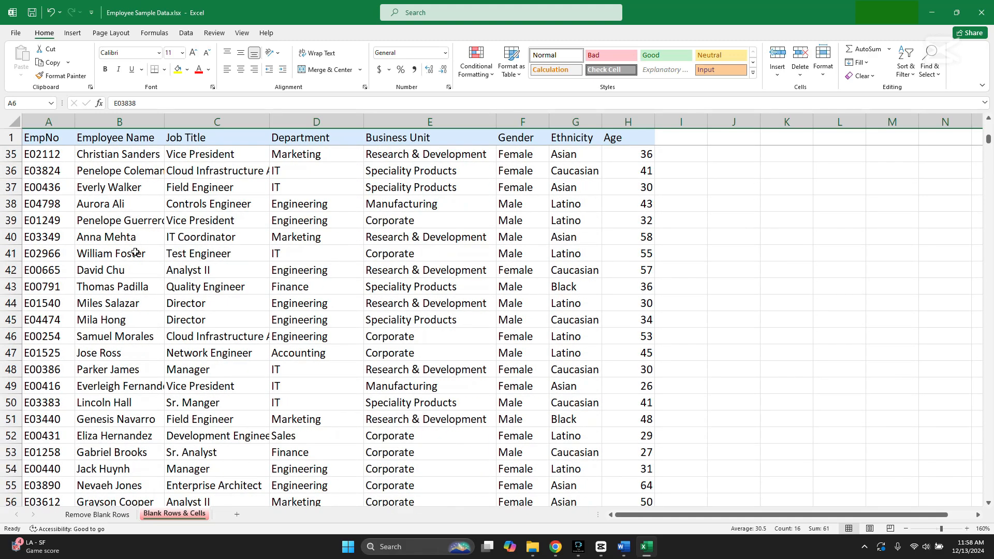
{"action": "scroll", "coordinate": [155, 241], "scroll_direction": "down", "scroll_amount": 3}
{"action": "scroll", "coordinate": [155, 242], "scroll_direction": "down", "scroll_amount": 3}
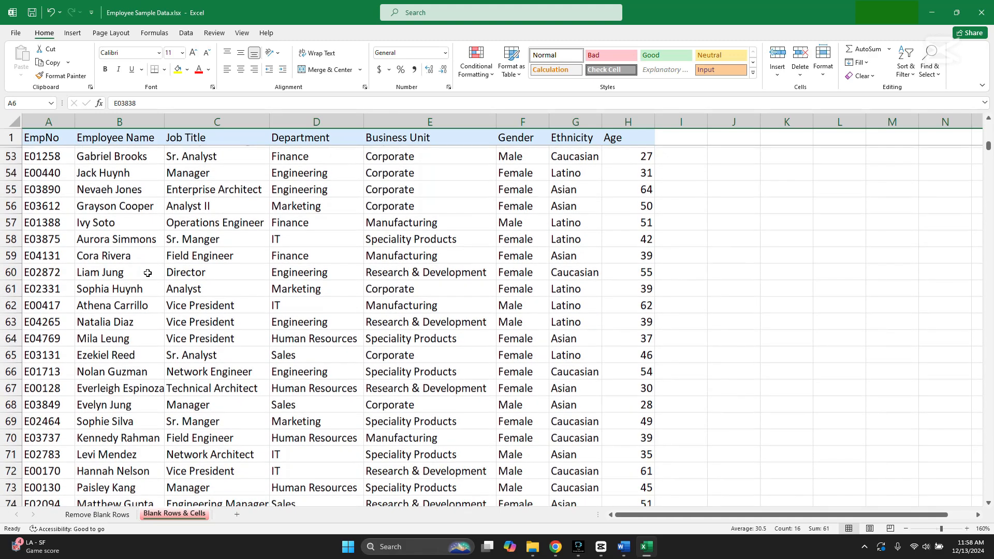
{"action": "left_click_drag", "start_coordinate": [989, 147], "coordinate": [984, 112]}
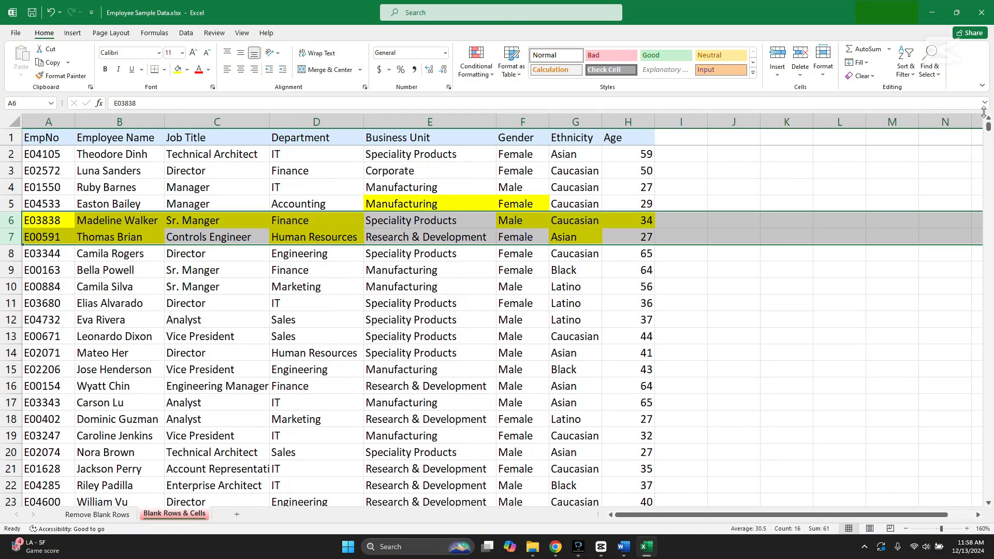
{"action": "left_click", "coordinate": [171, 267]}
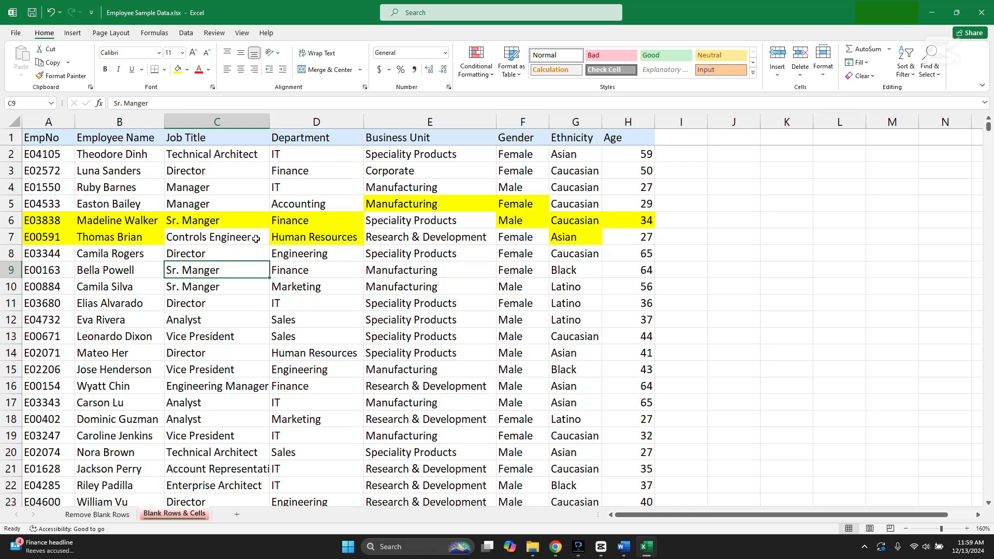
{"action": "left_click", "coordinate": [51, 15]}
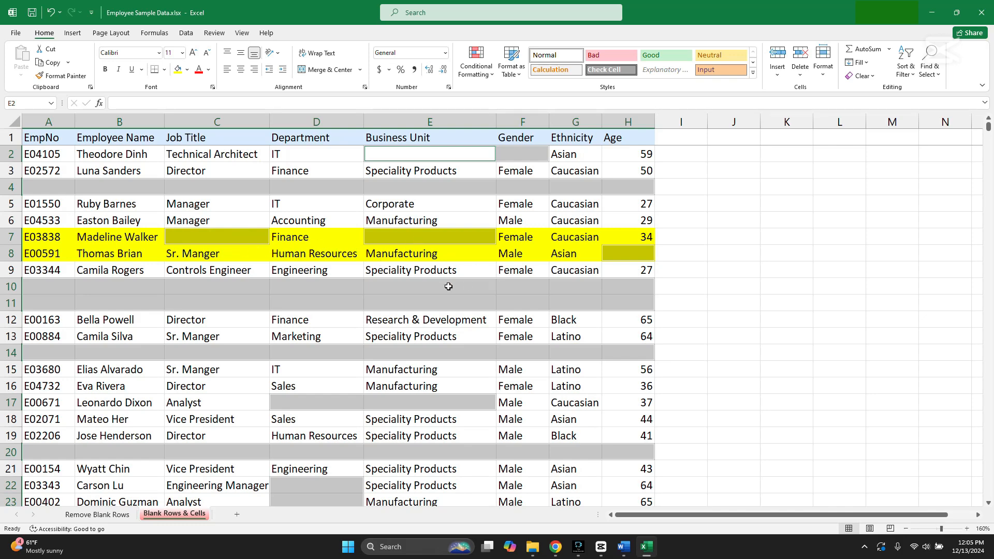
Enter the formula =COUNTBLANK(A2:H2) in cell I2 to count the blank cells of the first record
{"action": "left_click", "coordinate": [674, 155]}
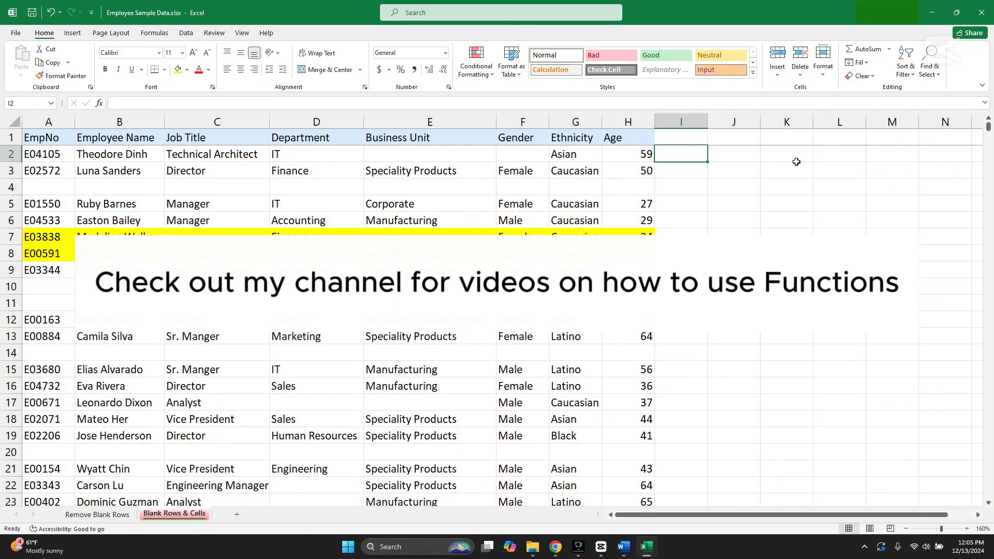
{"action": "type", "text": "="}
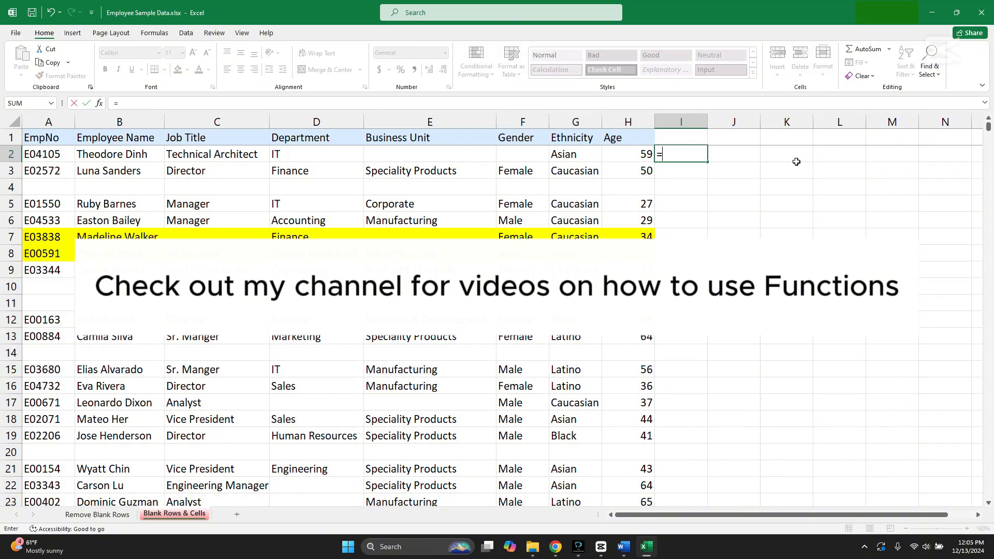
{"action": "type", "text": "count"}
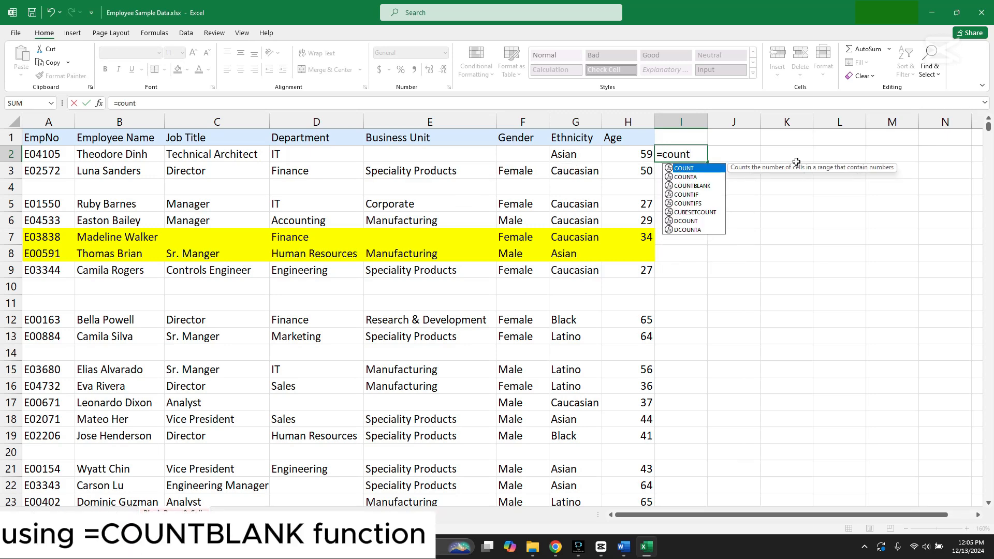
{"action": "left_click", "coordinate": [712, 186]}
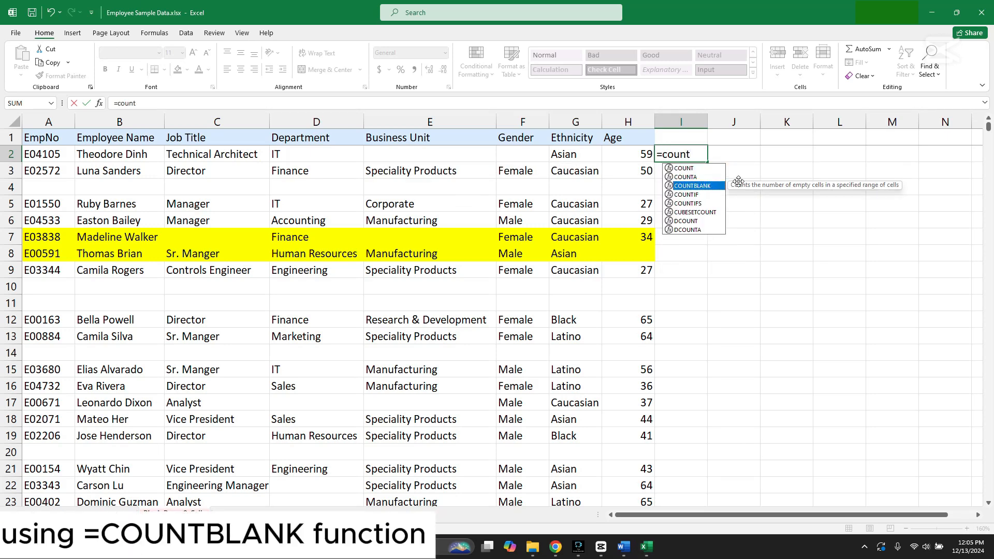
{"action": "key", "text": "Tab"}
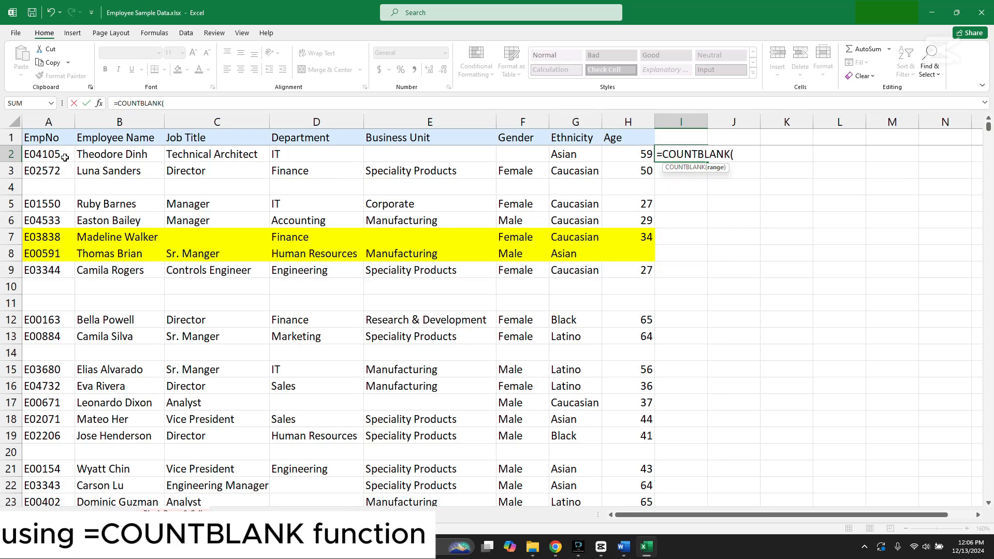
{"action": "left_click_drag", "start_coordinate": [63, 156], "coordinate": [630, 155]}
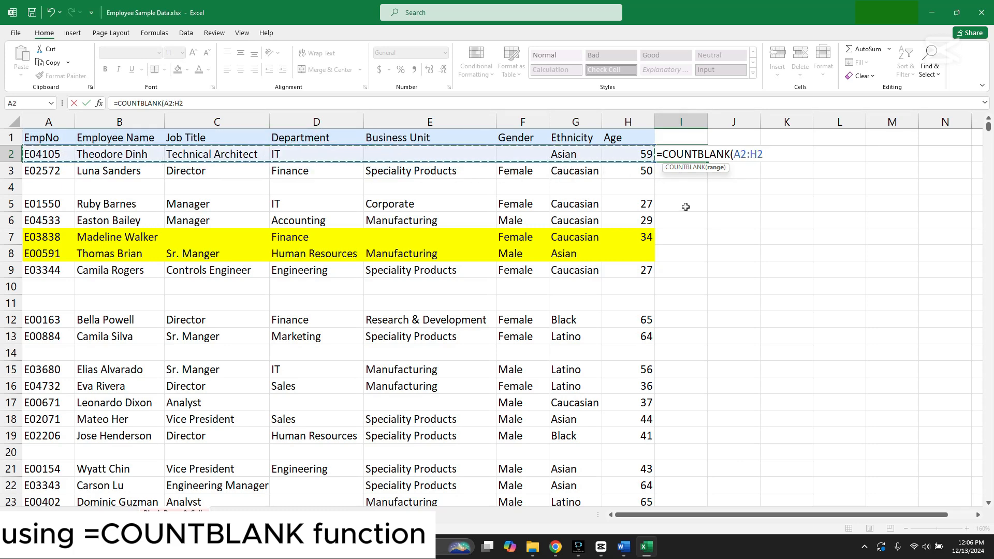
{"action": "type", "text": ")"}
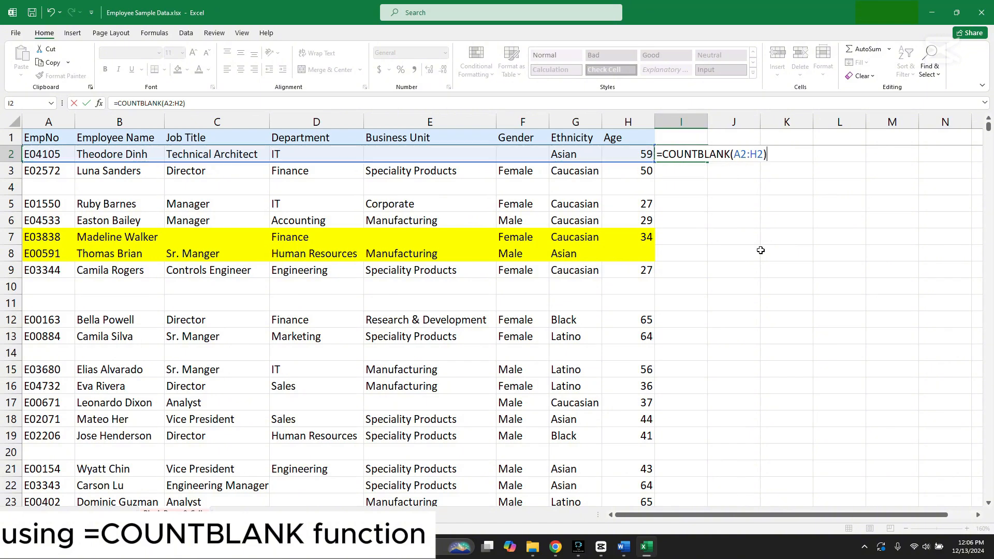
{"action": "key", "text": "Return"}
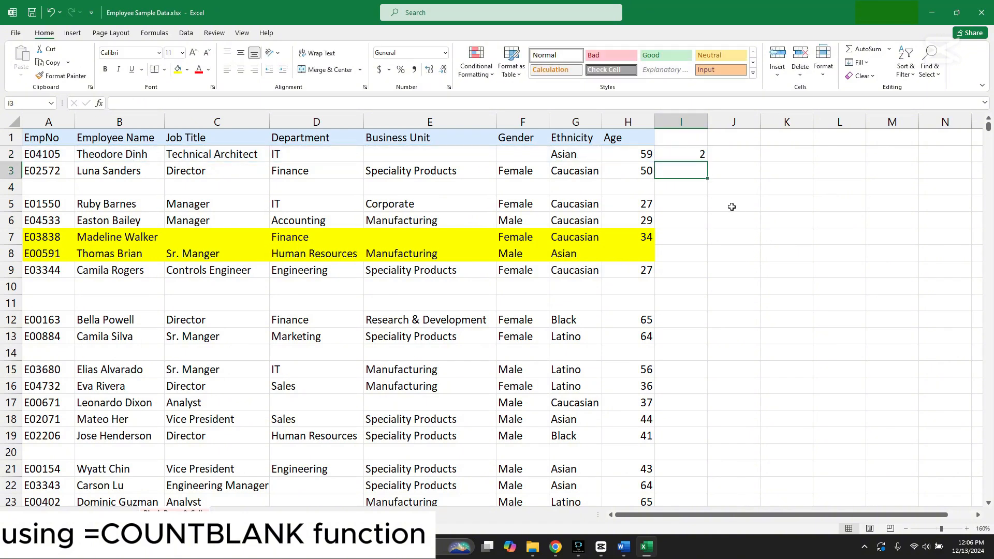
Check I2's count against the empty cells E2 and F2 and copy the formula down column I to row 999
{"action": "left_click", "coordinate": [475, 156]}
{"action": "left_click", "coordinate": [506, 157]}
{"action": "left_click", "coordinate": [687, 157]}
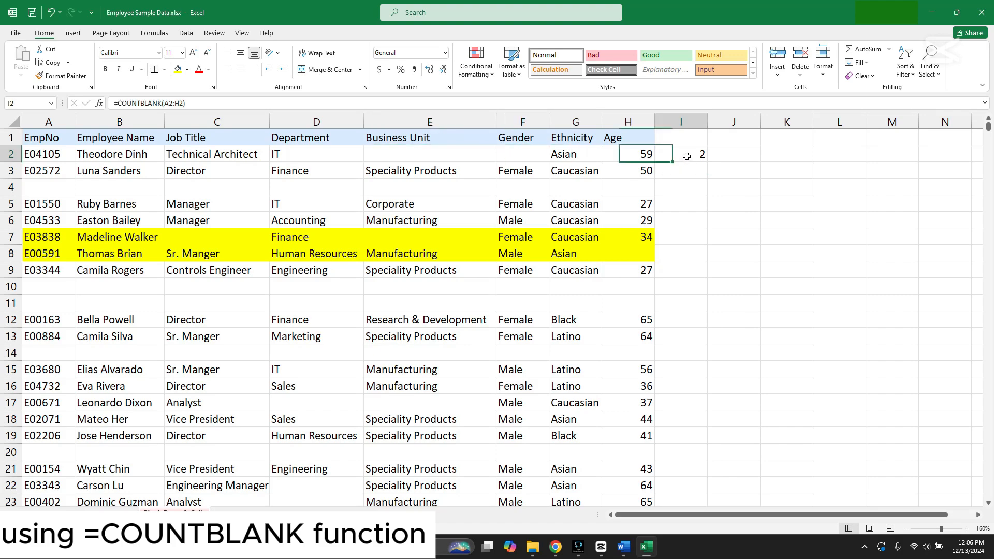
{"action": "left_click_drag", "start_coordinate": [708, 163], "coordinate": [684, 480]}
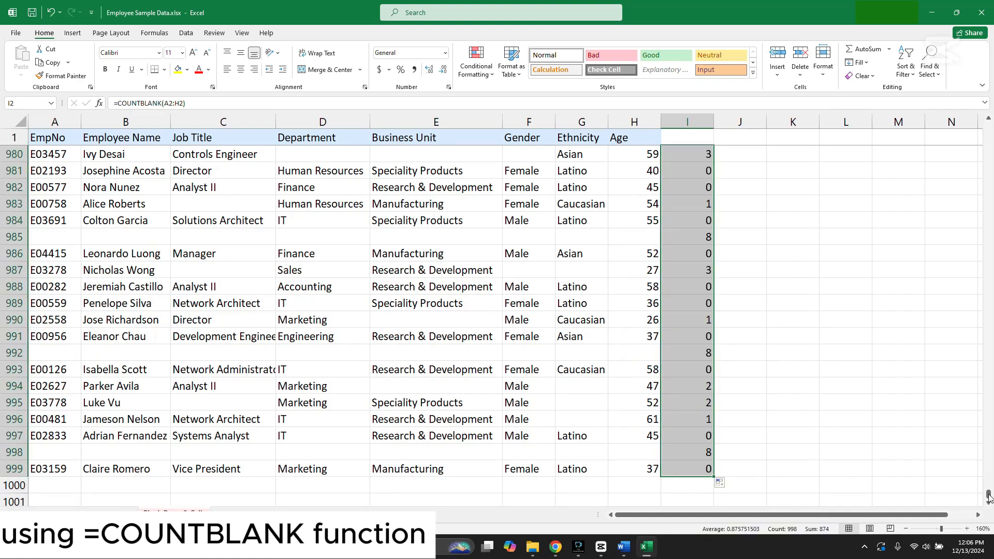
{"action": "left_click_drag", "start_coordinate": [989, 495], "coordinate": [925, 113]}
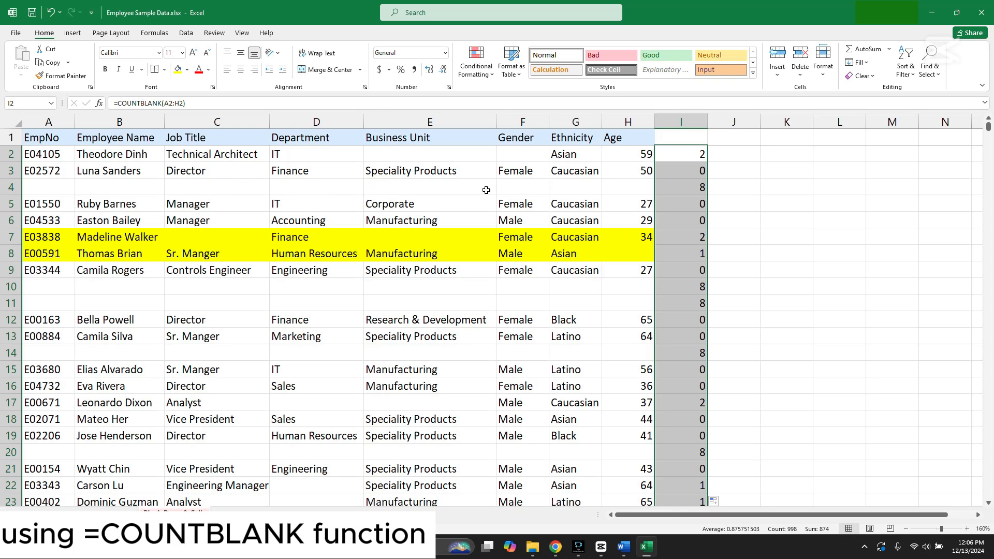
Compare the blank counts in I2, I3 and I4 with the cells of rows 2, 3 and 4
{"action": "left_click", "coordinate": [636, 188]}
{"action": "left_click", "coordinate": [686, 190]}
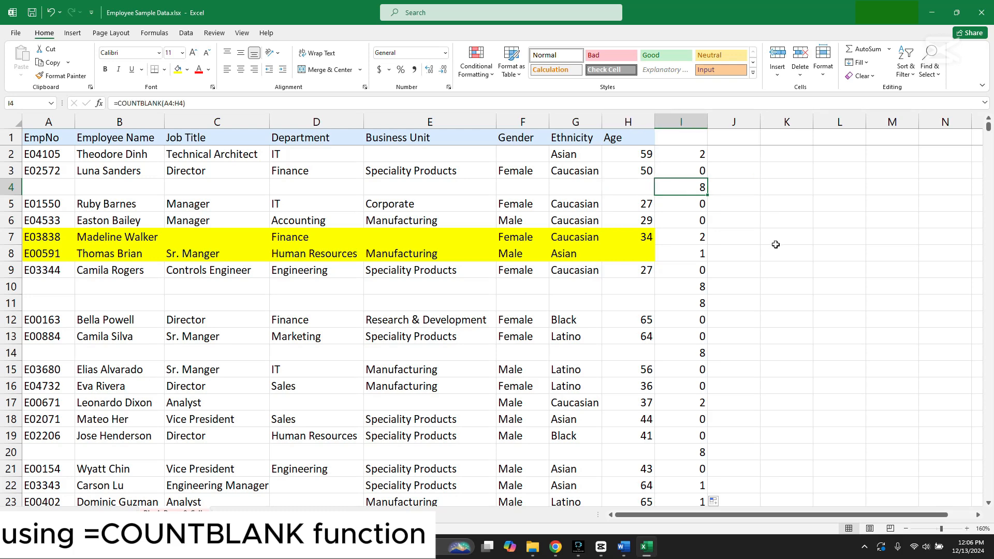
{"action": "left_click", "coordinate": [411, 158]}
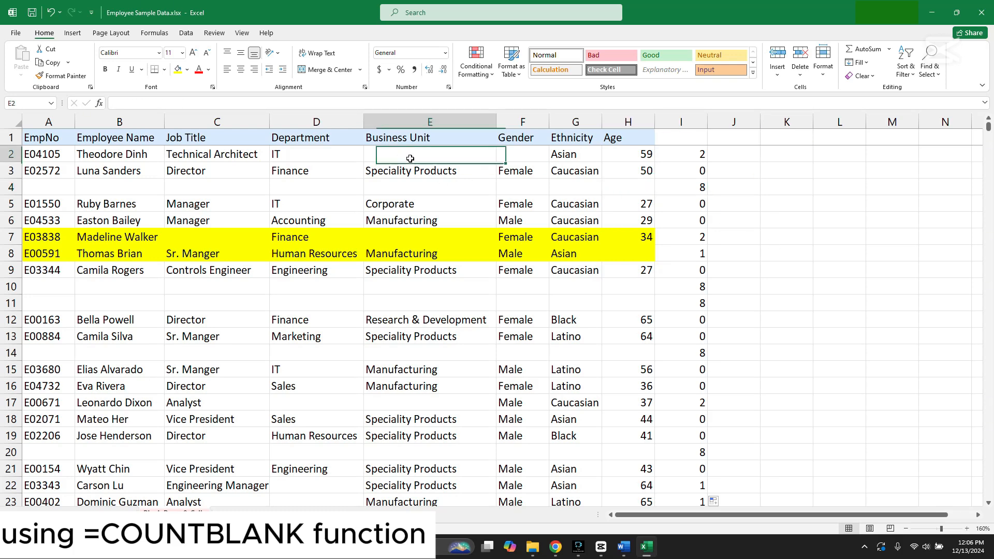
{"action": "left_click", "coordinate": [512, 155]}
{"action": "left_click", "coordinate": [444, 153]}
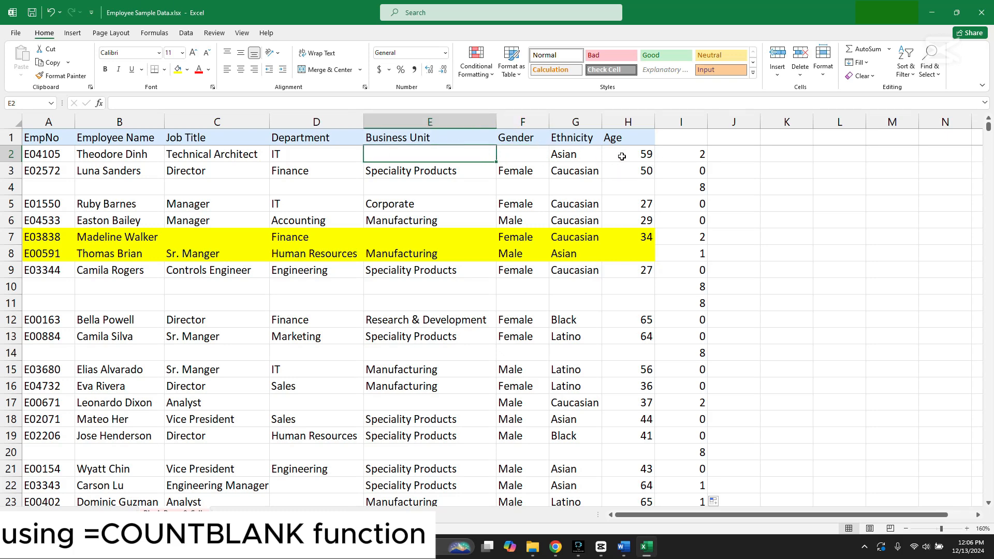
{"action": "left_click", "coordinate": [670, 154]}
{"action": "left_click", "coordinate": [693, 171]}
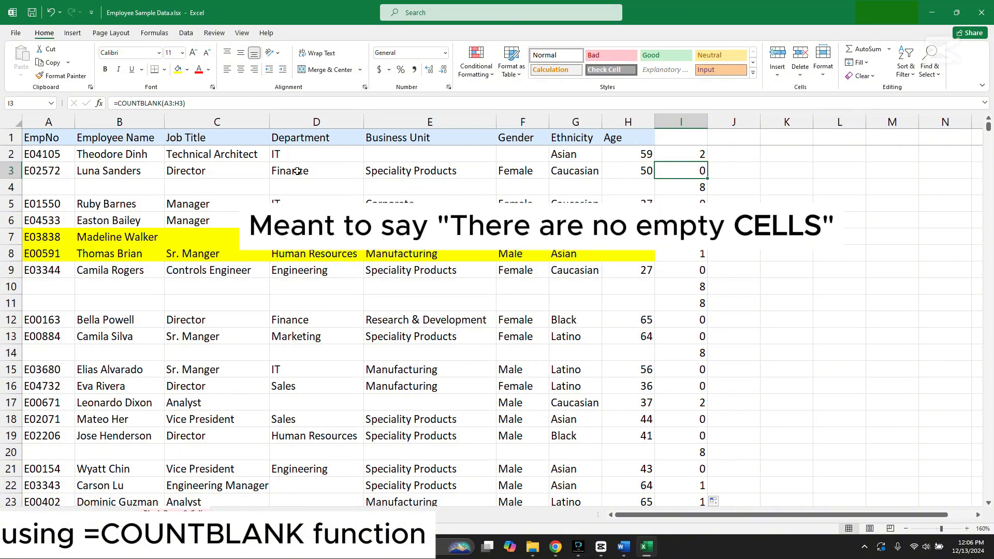
{"action": "left_click", "coordinate": [12, 188]}
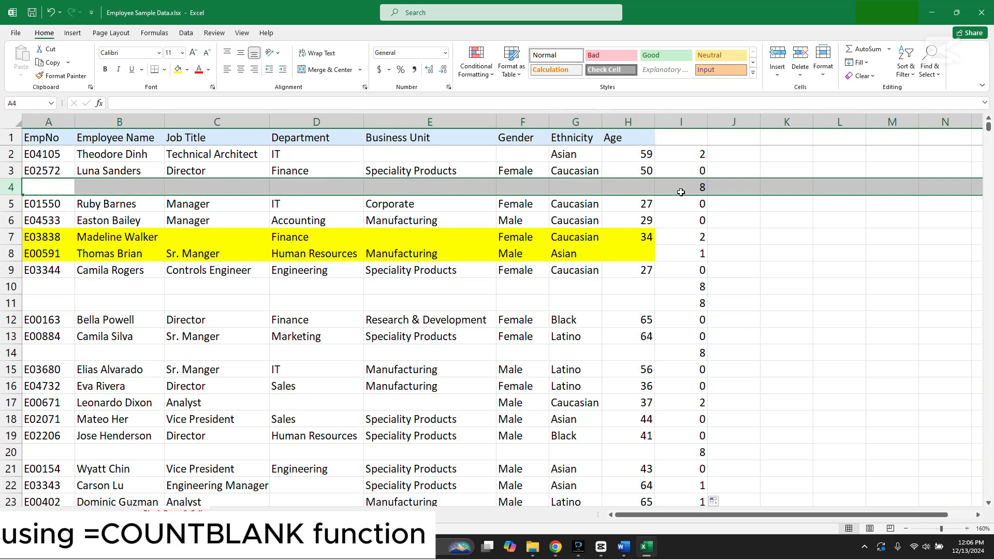
{"action": "left_click", "coordinate": [734, 175]}
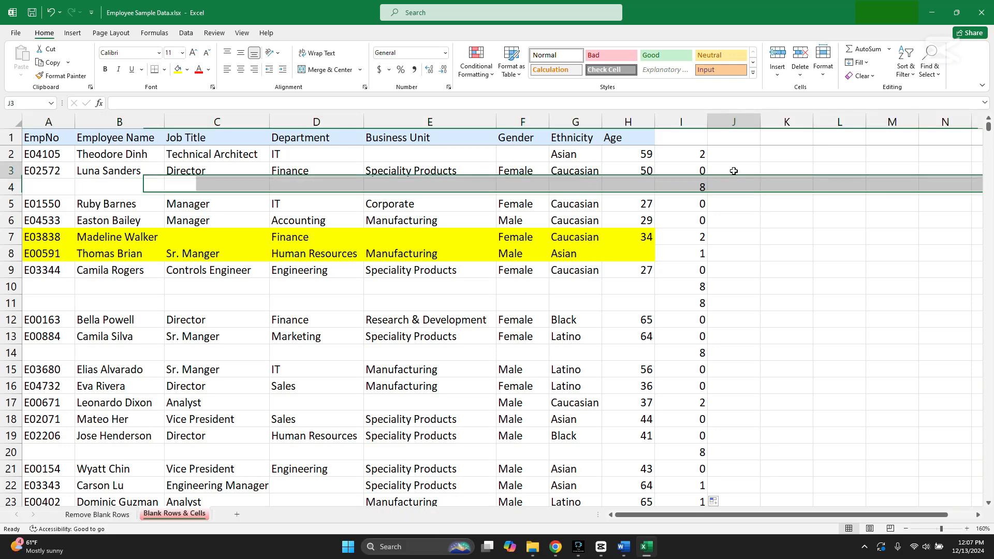
Add filters to the header row and sort the data by the blank counts in column I from largest to smallest
{"action": "left_click", "coordinate": [693, 137]}
{"action": "left_click", "coordinate": [906, 65]}
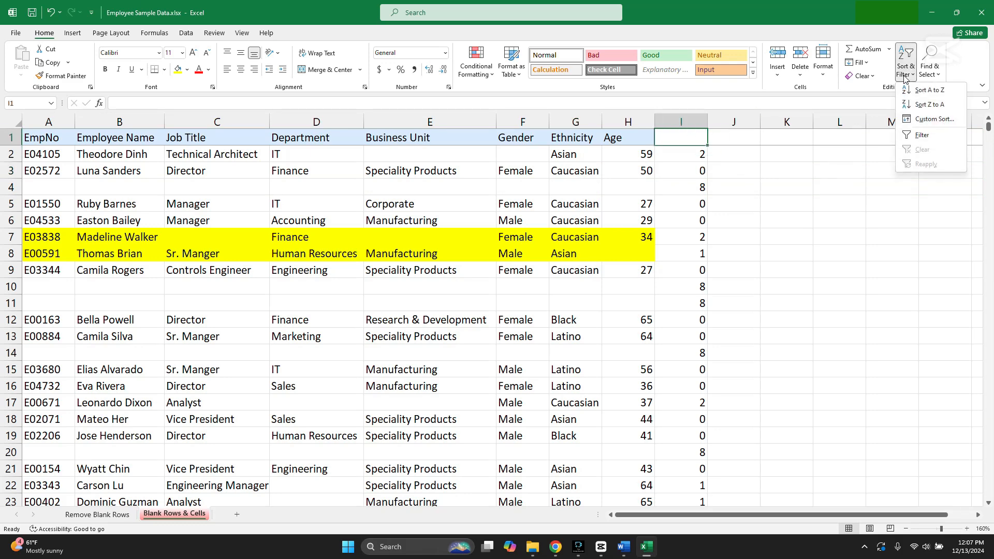
{"action": "left_click", "coordinate": [931, 122]}
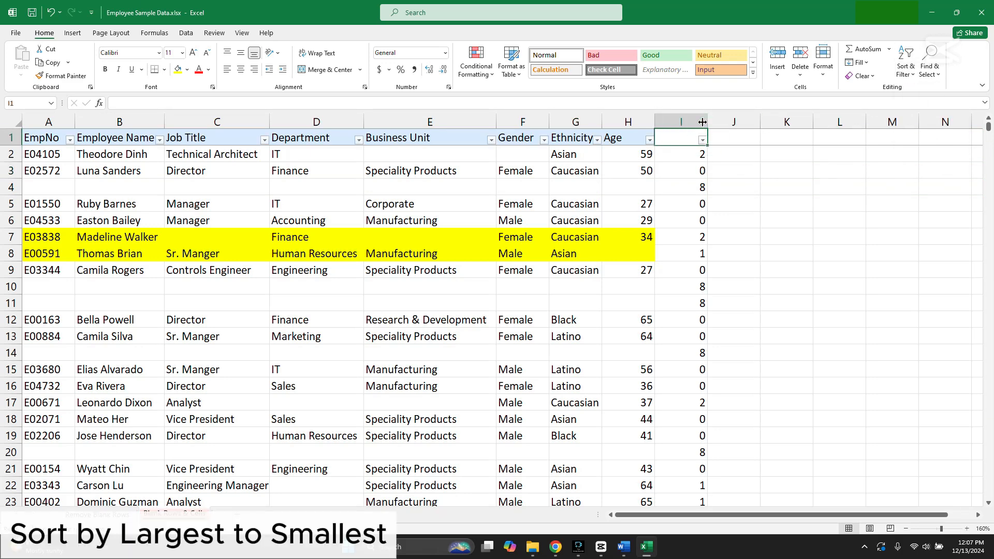
{"action": "left_click", "coordinate": [703, 139]}
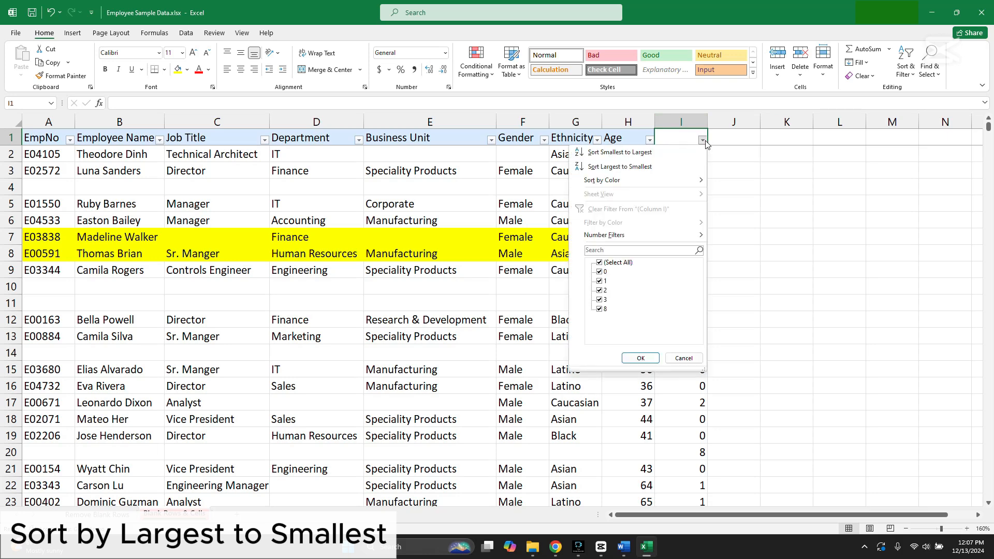
{"action": "left_click", "coordinate": [642, 167]}
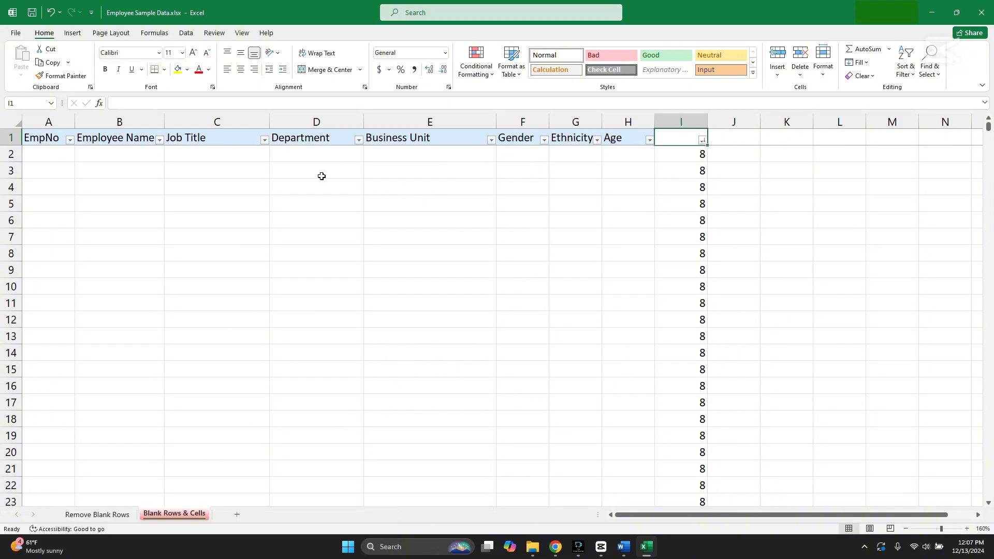
Delete the fully blank rows 2 to 103, whose blank count in column I is 8
{"action": "left_click", "coordinate": [10, 154]}
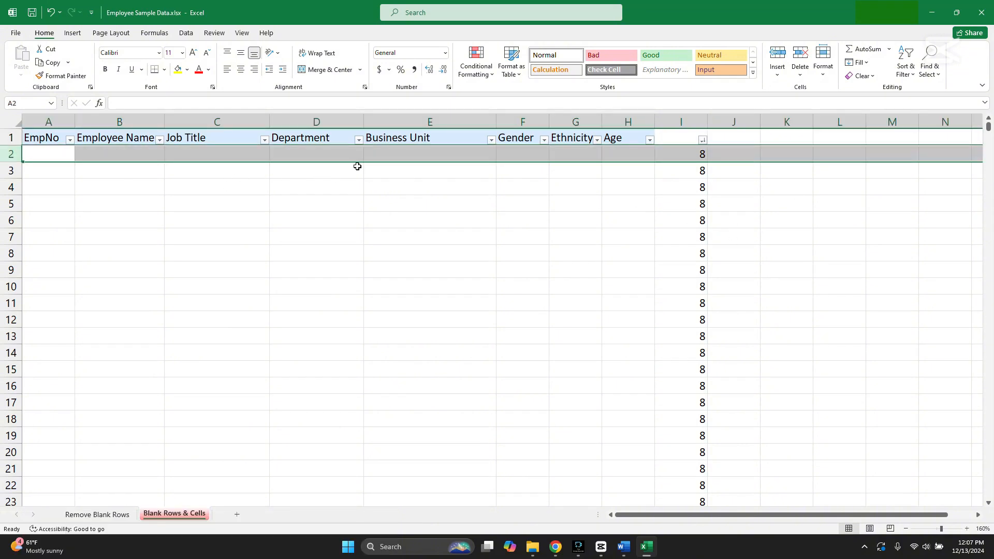
{"action": "left_click", "coordinate": [681, 154]}
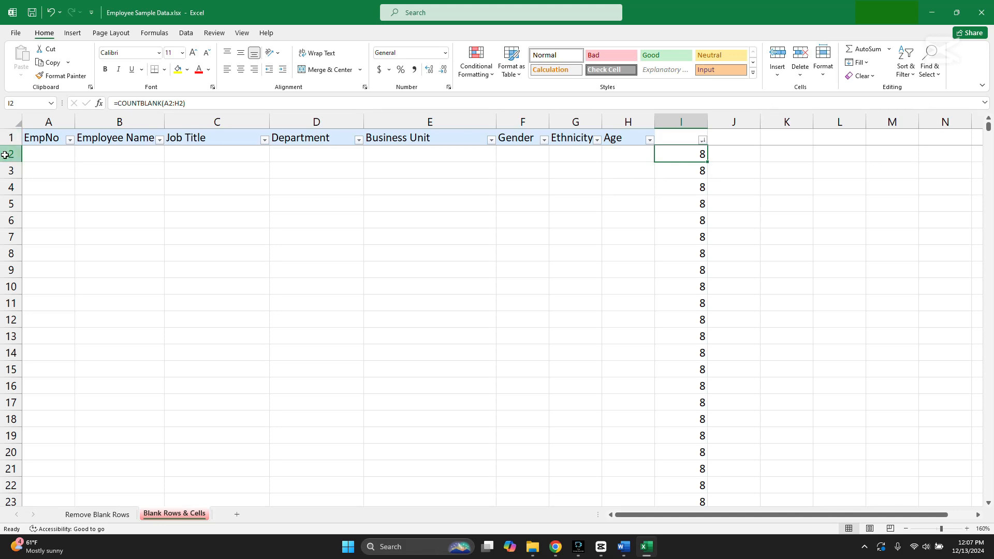
{"action": "left_click_drag", "start_coordinate": [10, 154], "coordinate": [74, 194]}
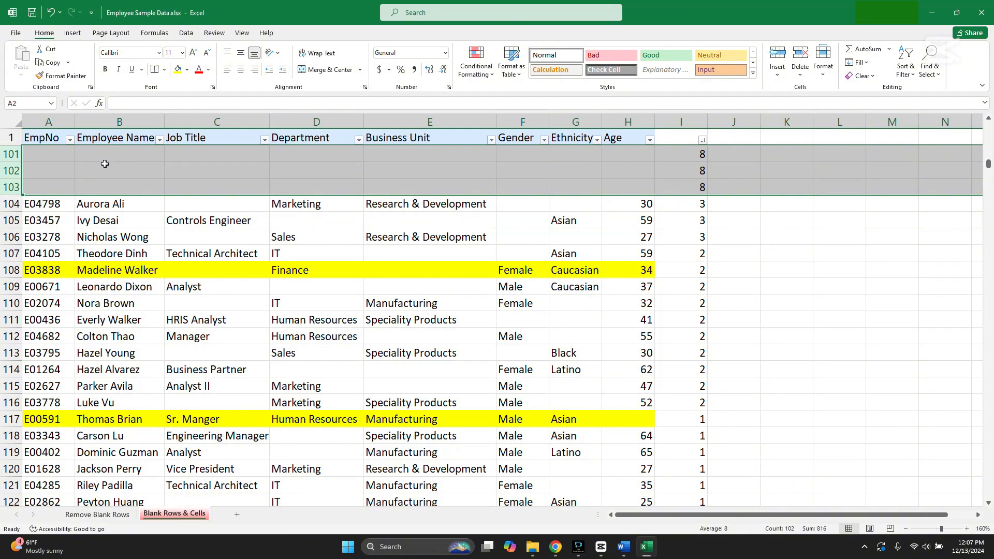
{"action": "right_click", "coordinate": [9, 170]}
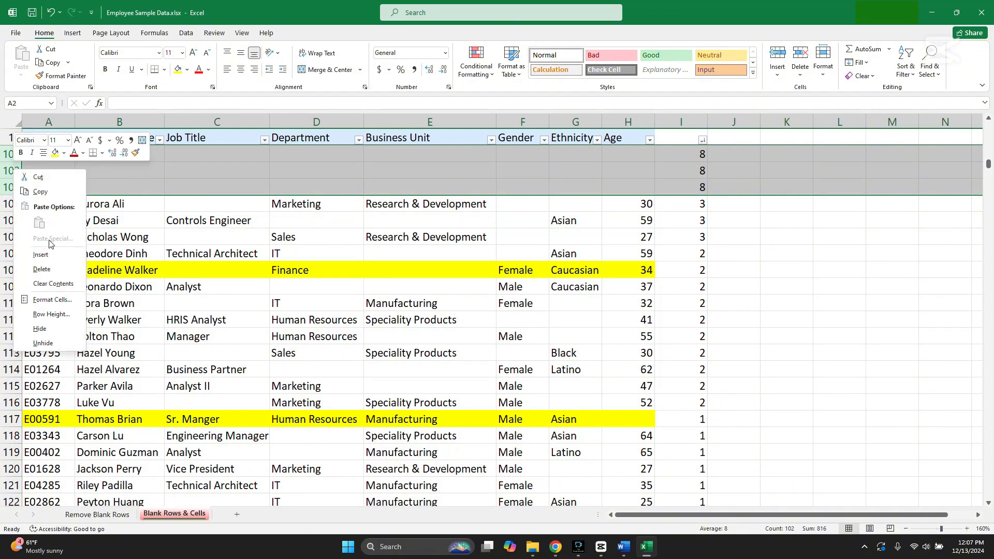
{"action": "left_click", "coordinate": [54, 268]}
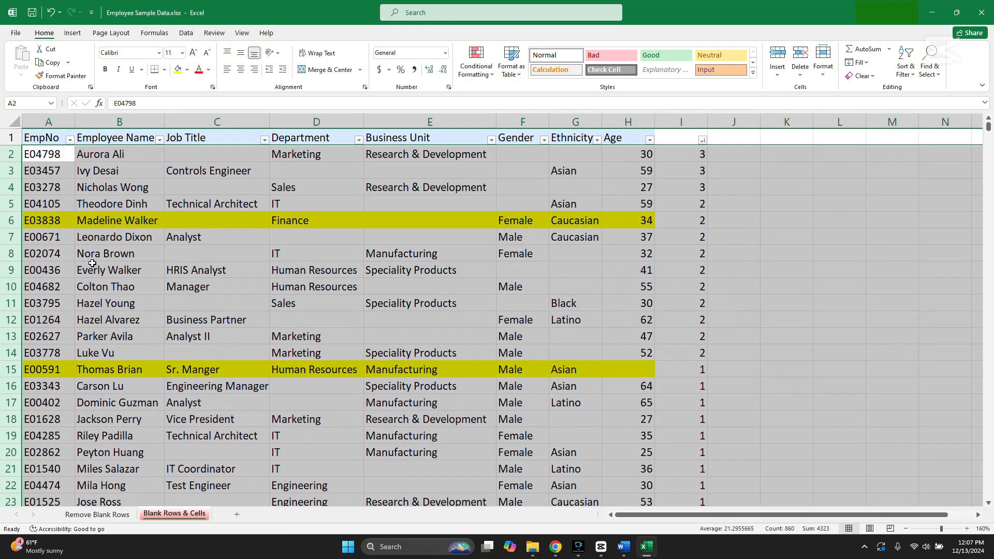
{"action": "left_click", "coordinate": [531, 191]}
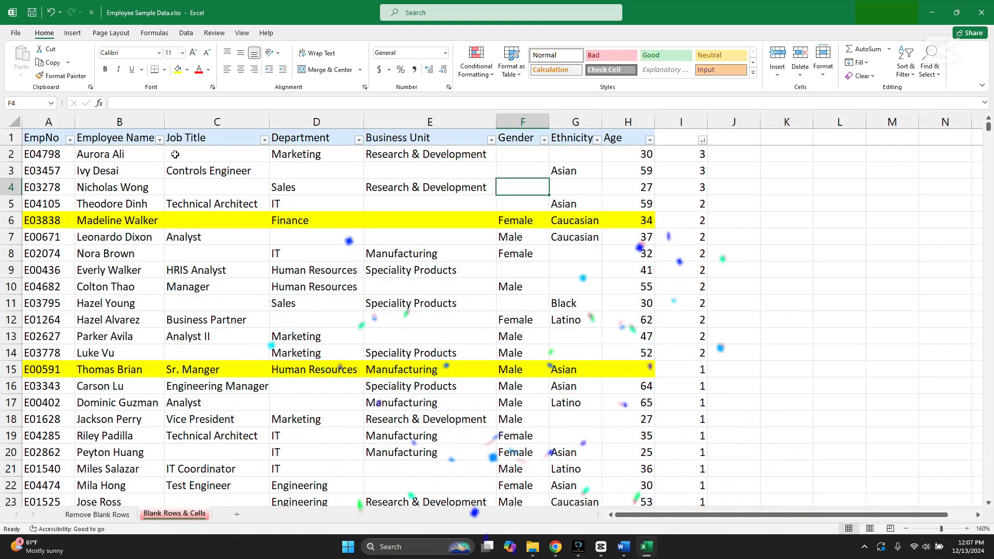
Check the empty cells of the first record in row 2 and review the remaining records below it
{"action": "left_click", "coordinate": [150, 155]}
{"action": "left_click", "coordinate": [220, 159]}
{"action": "left_click", "coordinate": [572, 154]}
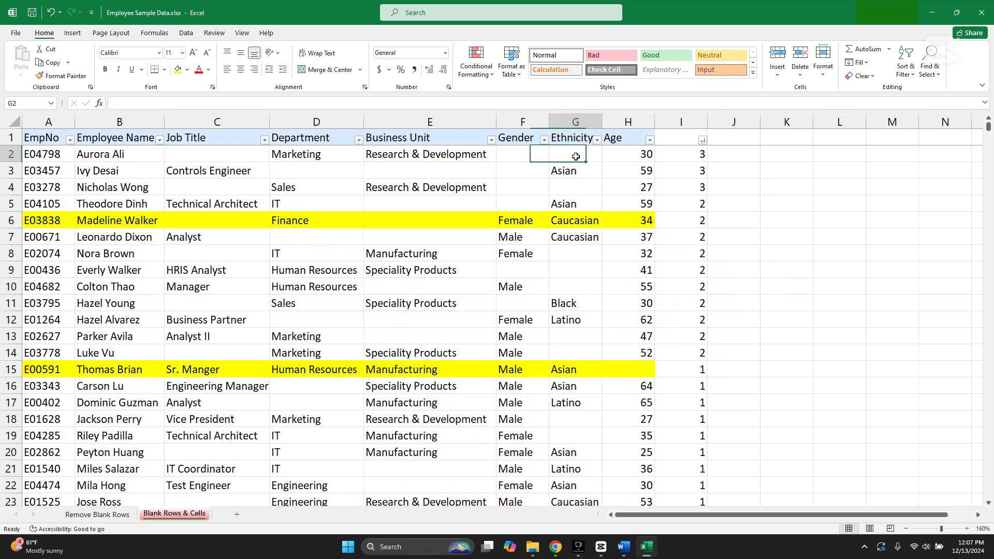
{"action": "scroll", "coordinate": [683, 203], "scroll_direction": "down", "scroll_amount": 5}
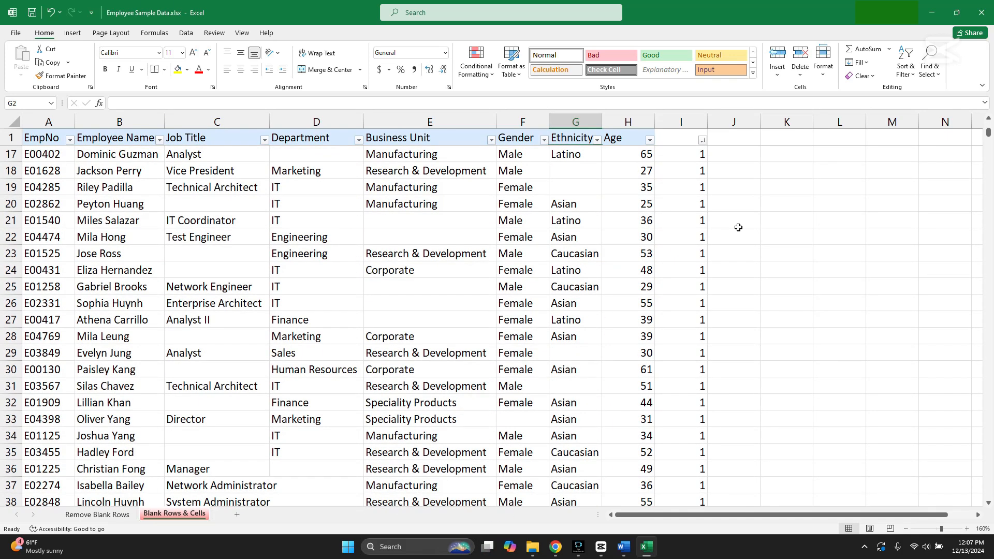
{"action": "scroll", "coordinate": [742, 227], "scroll_direction": "up", "scroll_amount": 5}
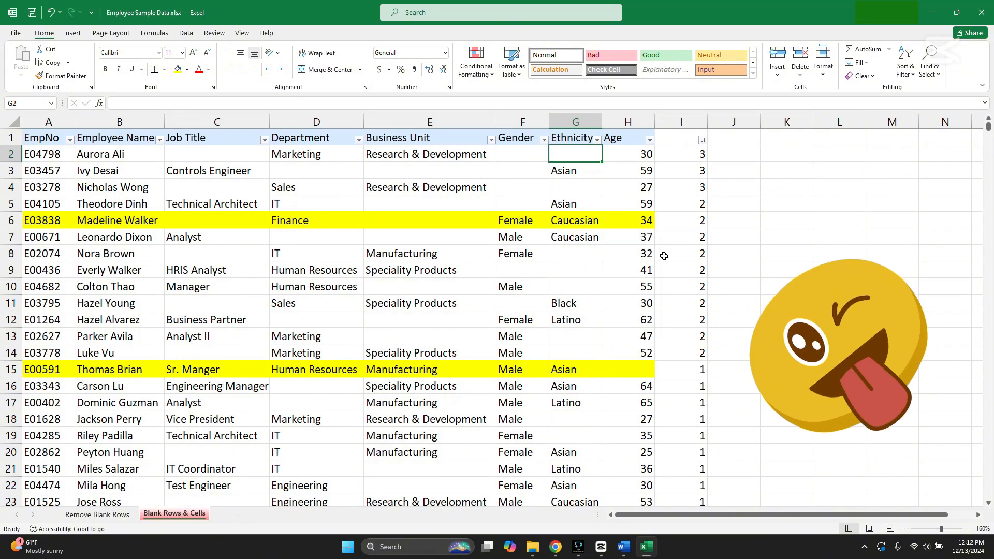
Delete the helper column I with the blank counts
{"action": "left_click", "coordinate": [682, 123]}
{"action": "right_click", "coordinate": [684, 123]}
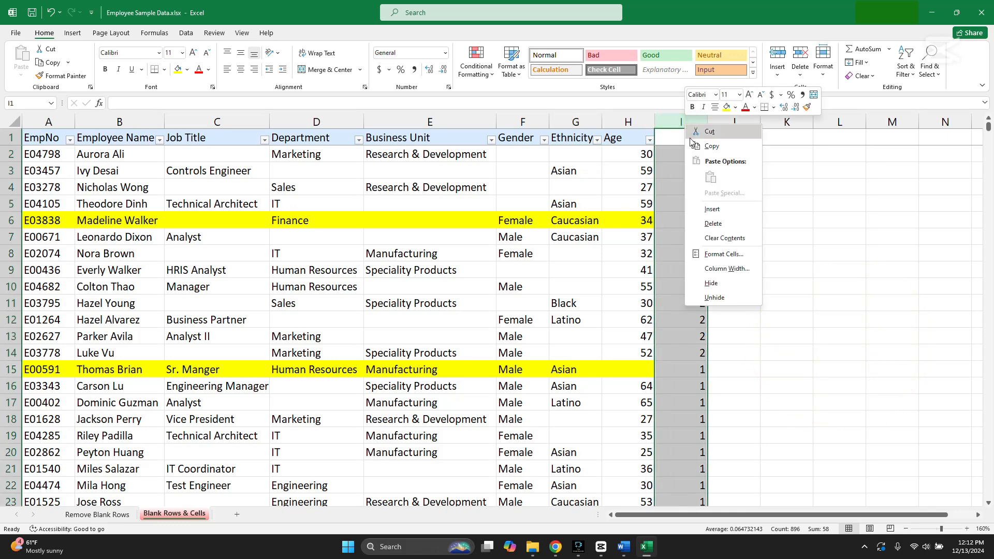
{"action": "left_click", "coordinate": [721, 225]}
{"action": "left_click", "coordinate": [694, 232]}
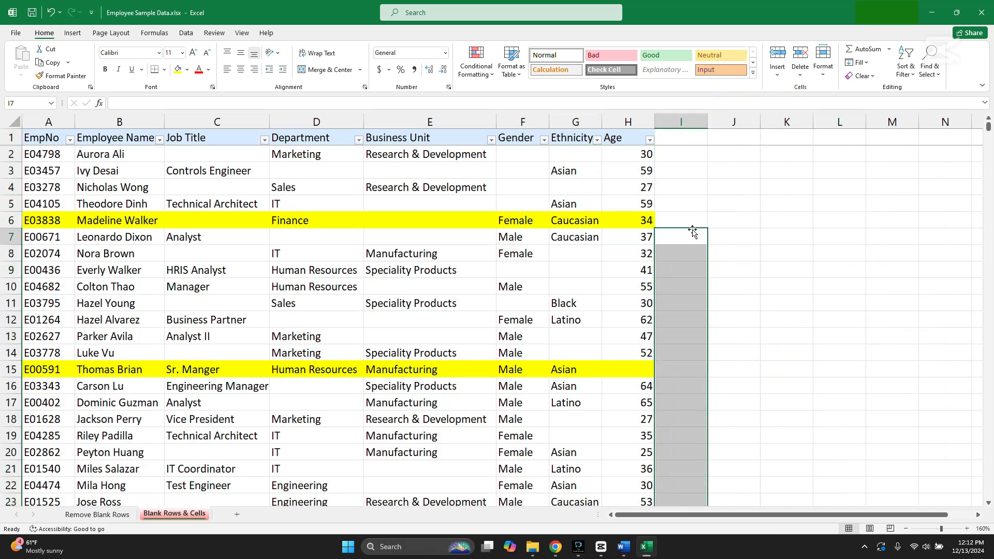